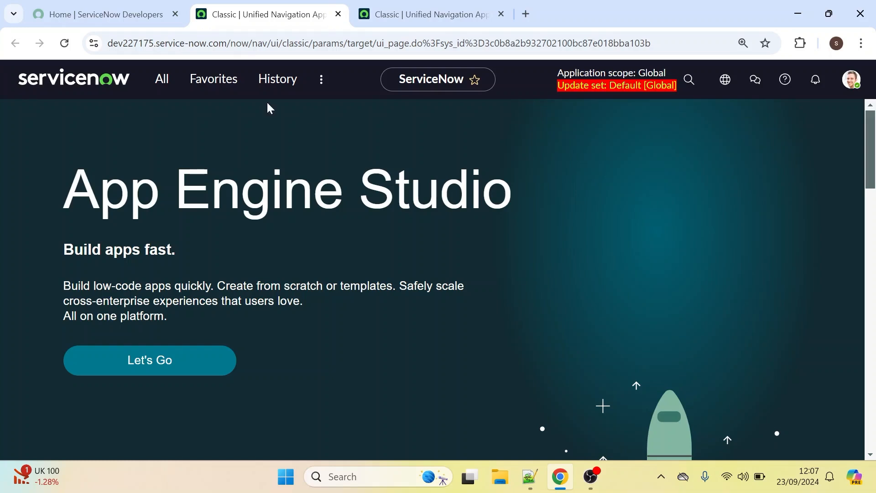
- Find Flow Designer in the application navigator by filtering for "flow des" and open it
left_click(163, 81)
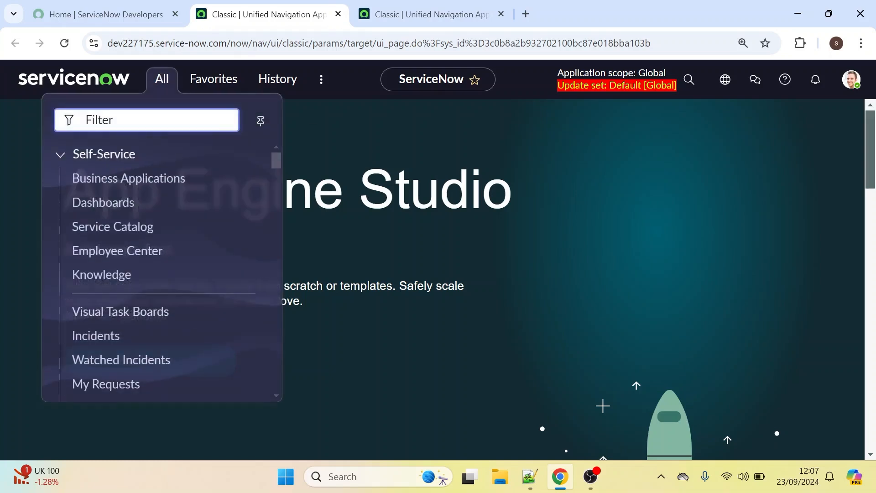
type("flow des")
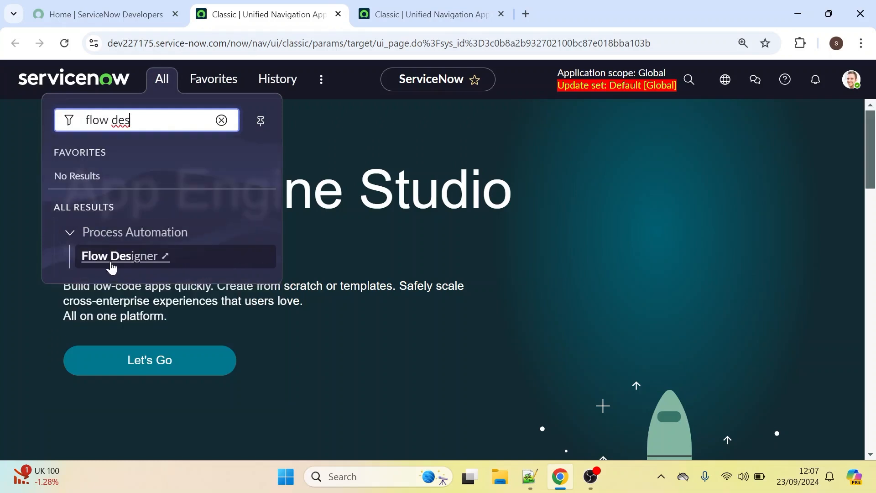
left_click(110, 256)
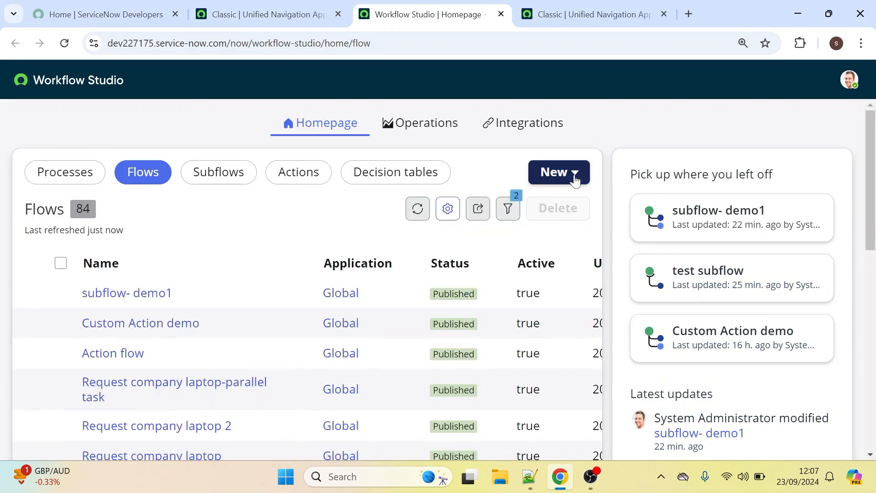
- Create a new subflow named "send email using subflow" in the Global application and submit its properties
left_click(571, 172)
left_click(579, 258)
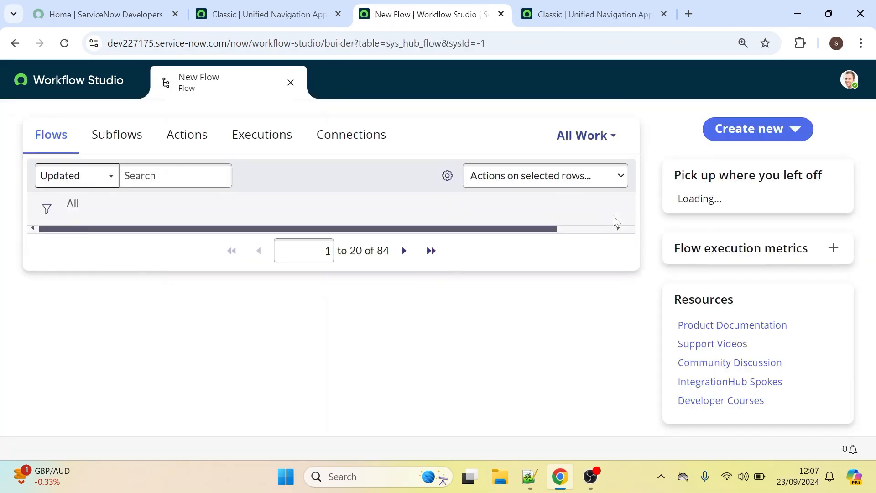
left_click(760, 134)
left_click(749, 185)
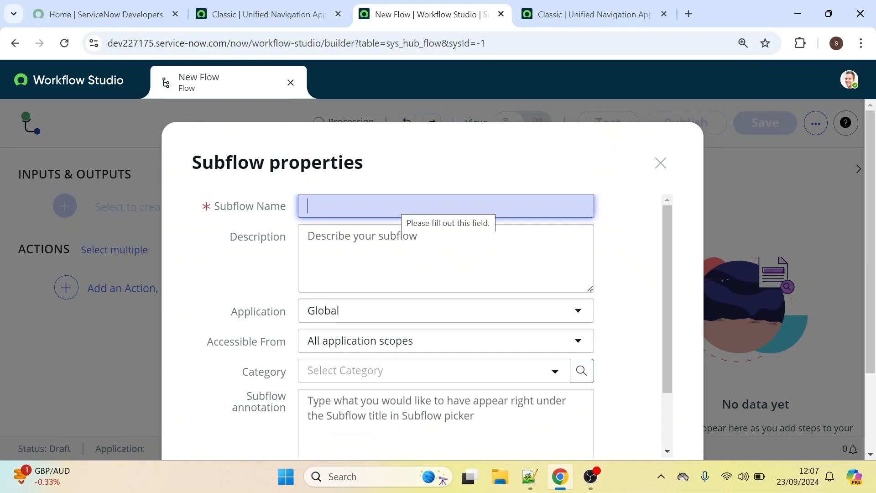
type("sed")
key("BackSpace")
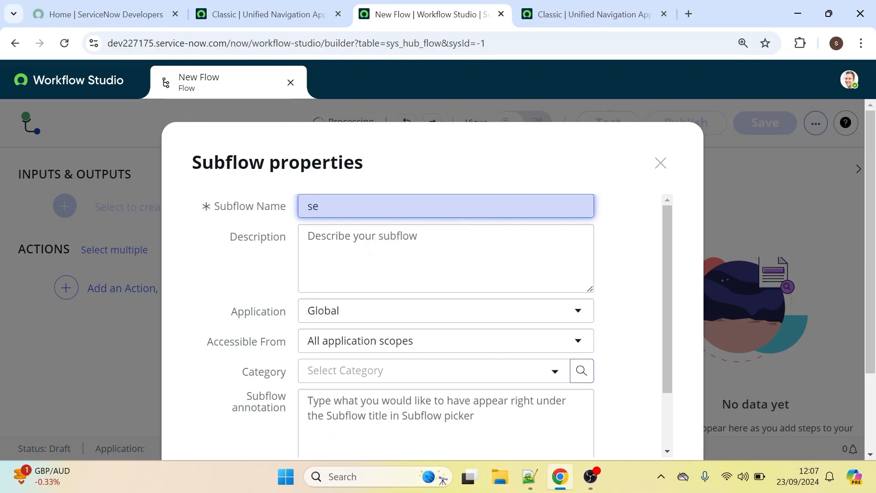
type("nd email using subflow")
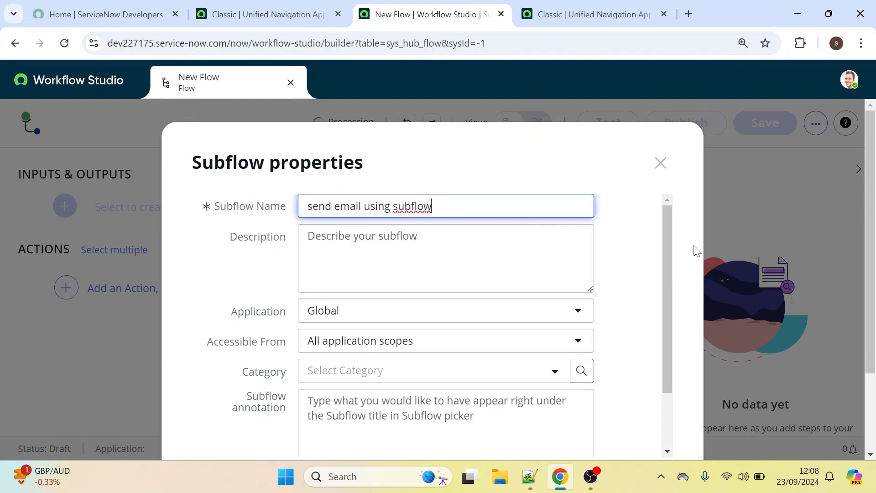
key("Tab")
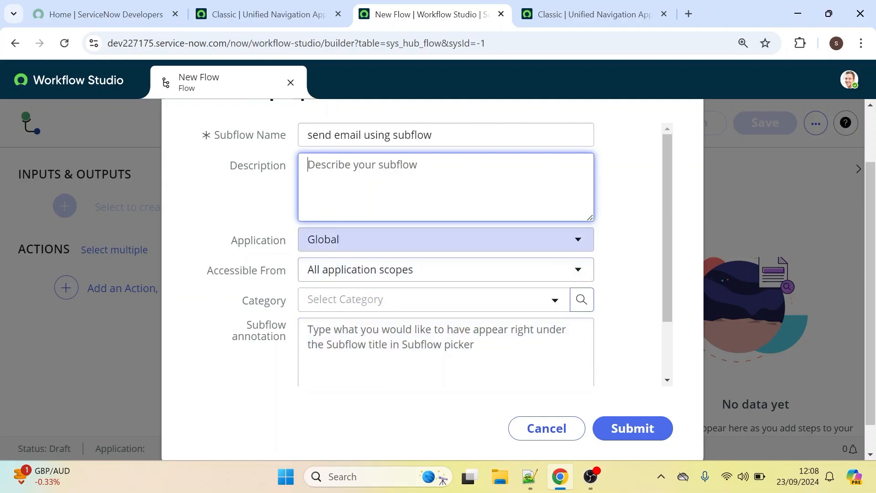
left_click(627, 431)
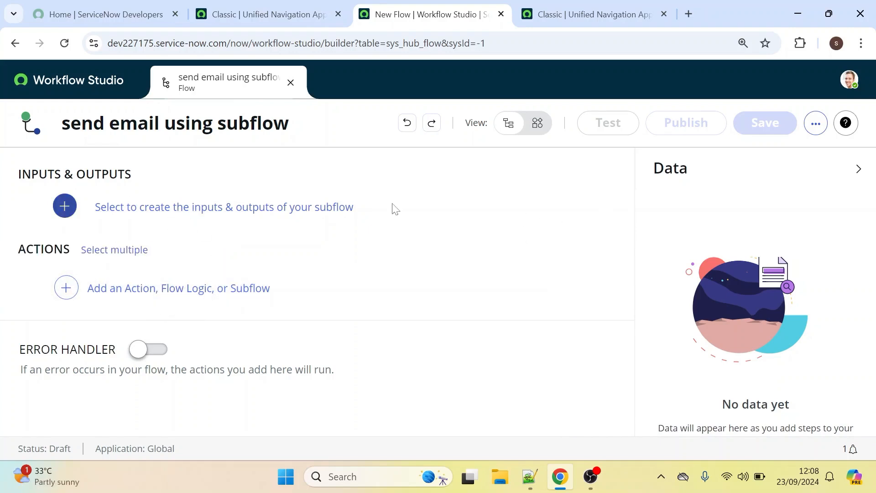
- Add two inputs to the subflow and label the first one "manager"
left_click(147, 217)
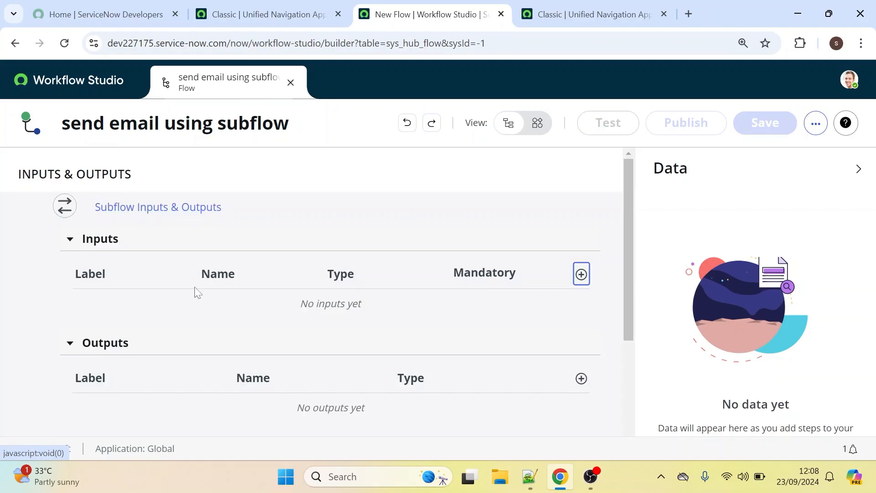
left_click(582, 280)
left_click(582, 281)
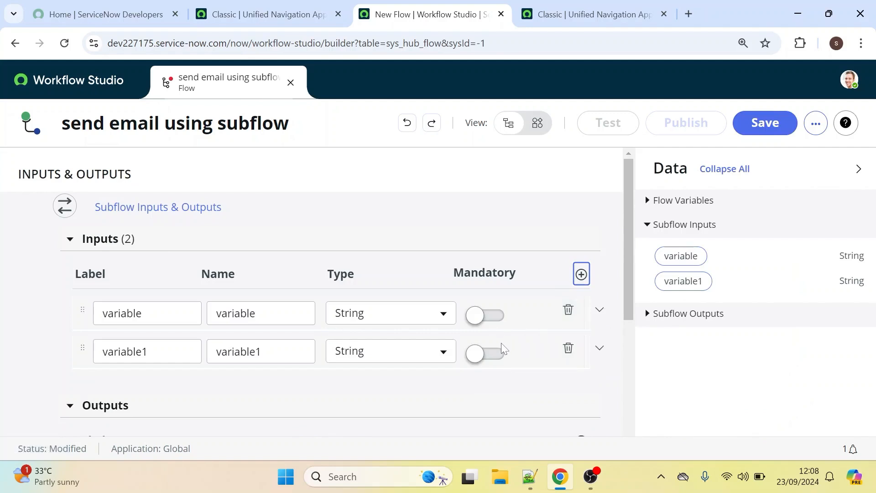
left_click(150, 314)
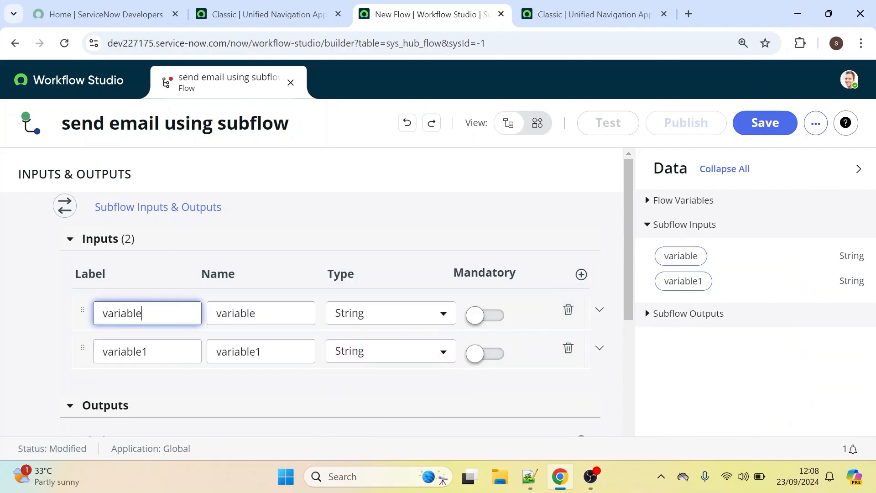
left_click_drag(150, 313, 84, 327)
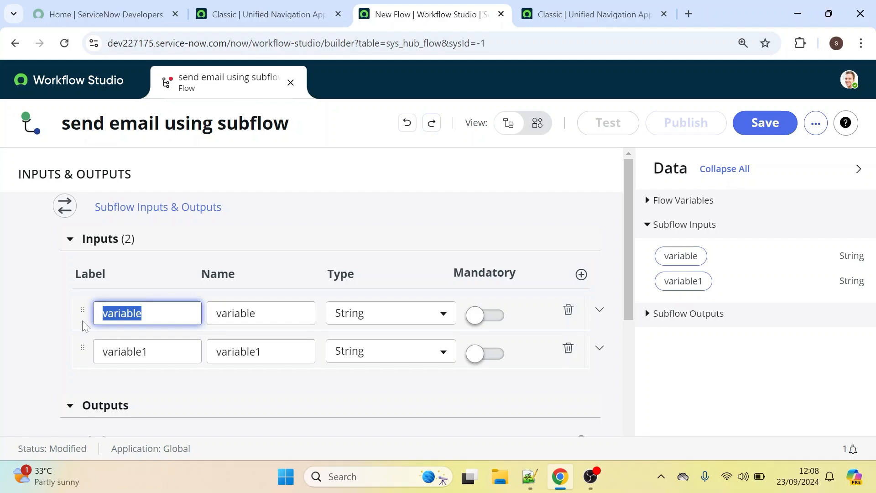
type("manager")
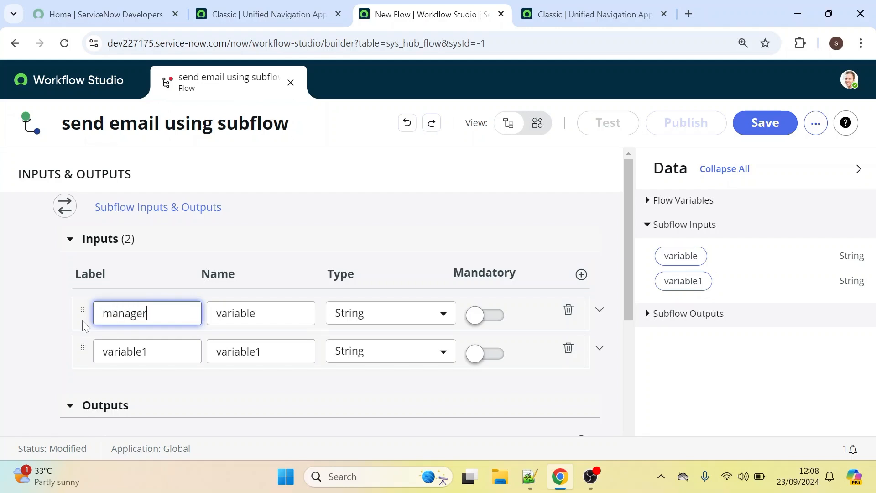
left_click(288, 313)
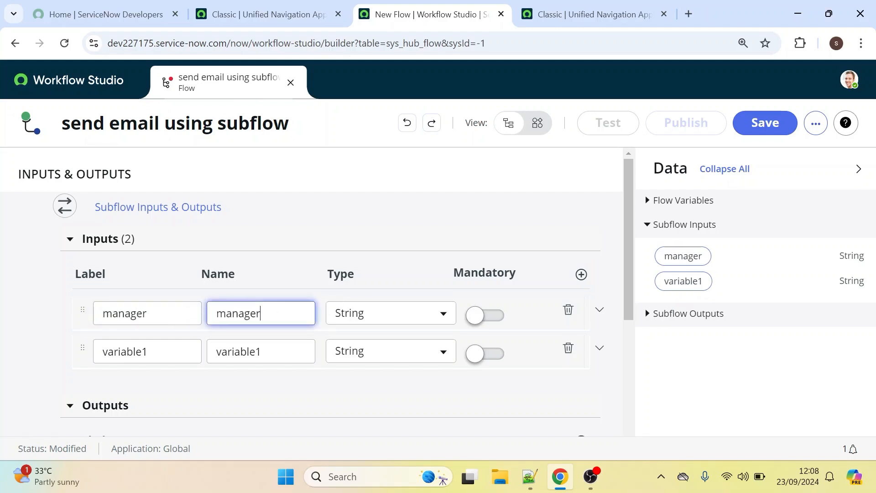
- Set the manager input's type to a Reference to the User [sys_user] table
left_click(405, 314)
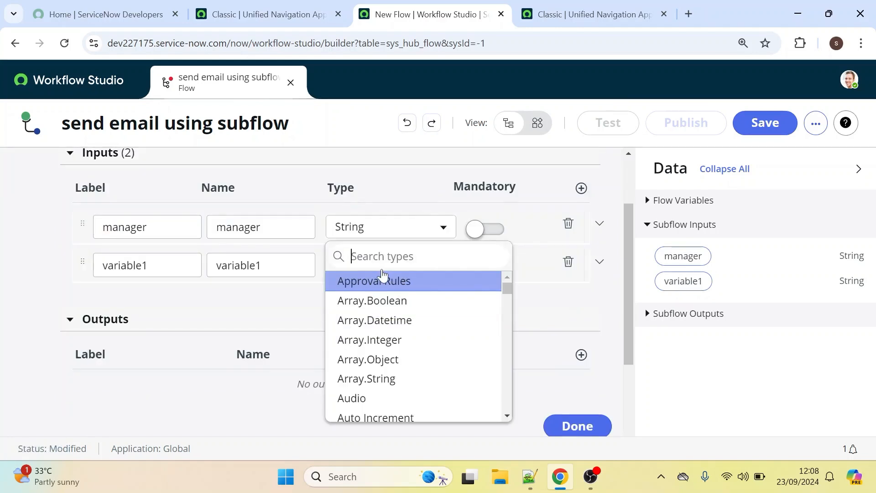
type("refer")
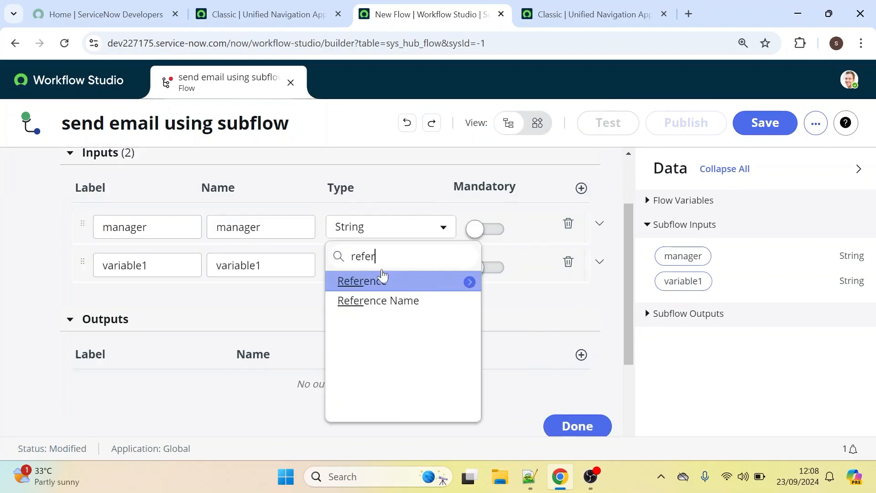
left_click(464, 280)
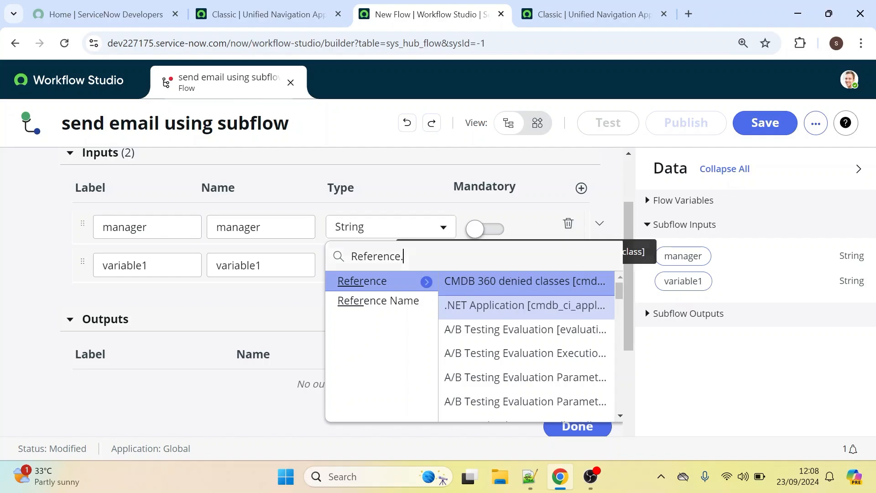
type("sys_user")
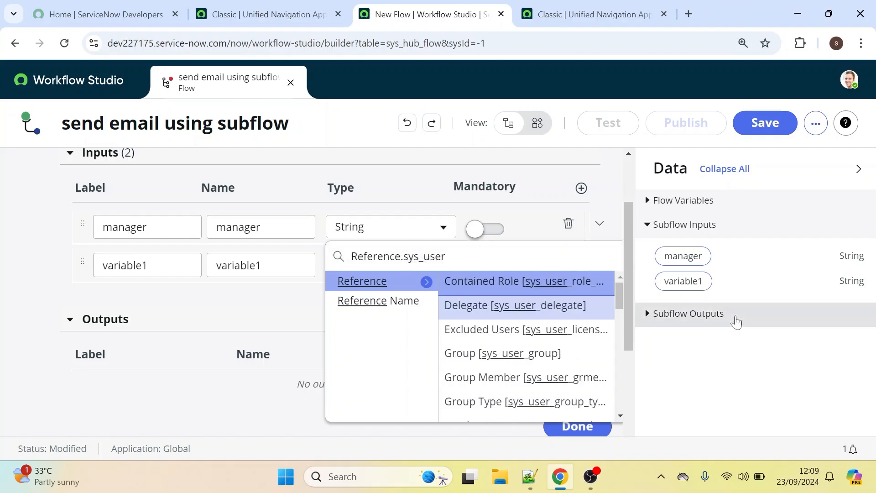
left_click_drag(618, 288, 611, 346)
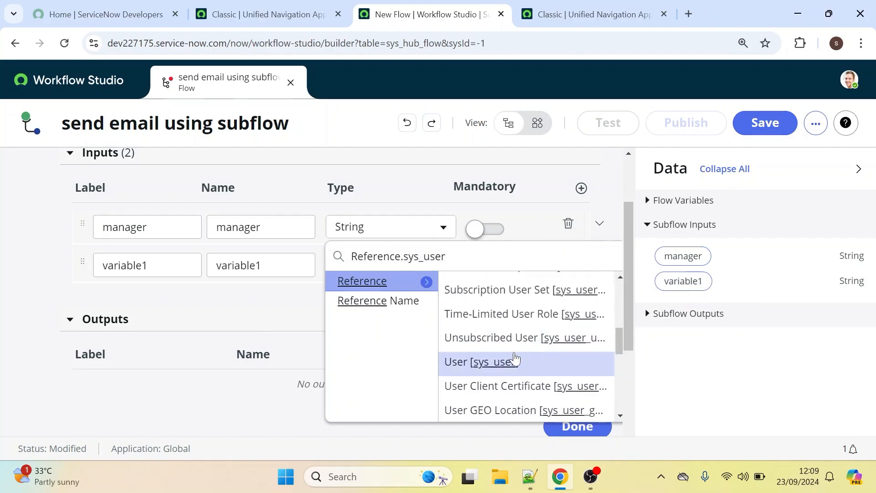
left_click(505, 360)
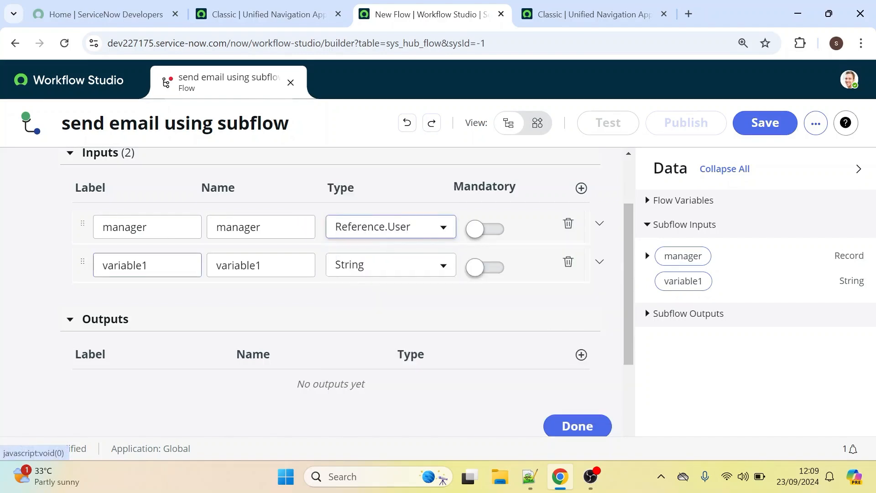
- Label the second subflow input "incident" so that its name matches
left_click_drag(154, 266, 30, 279)
type("inc")
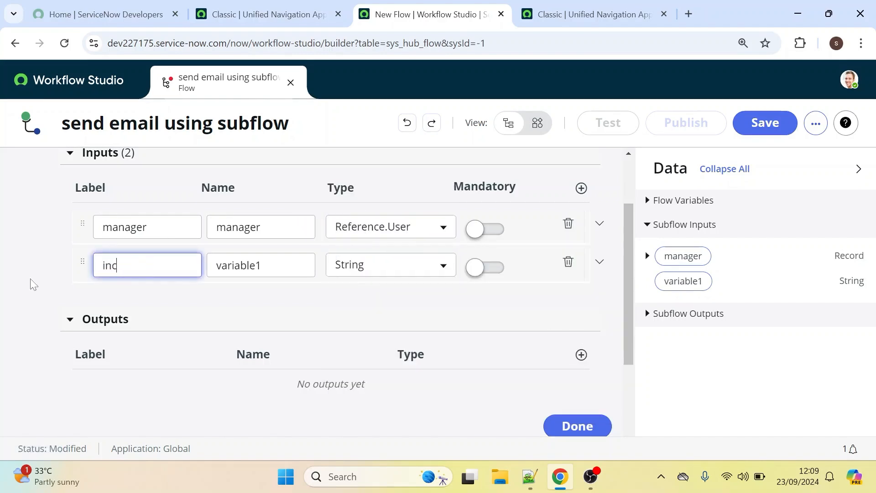
type("ident")
left_click(265, 265)
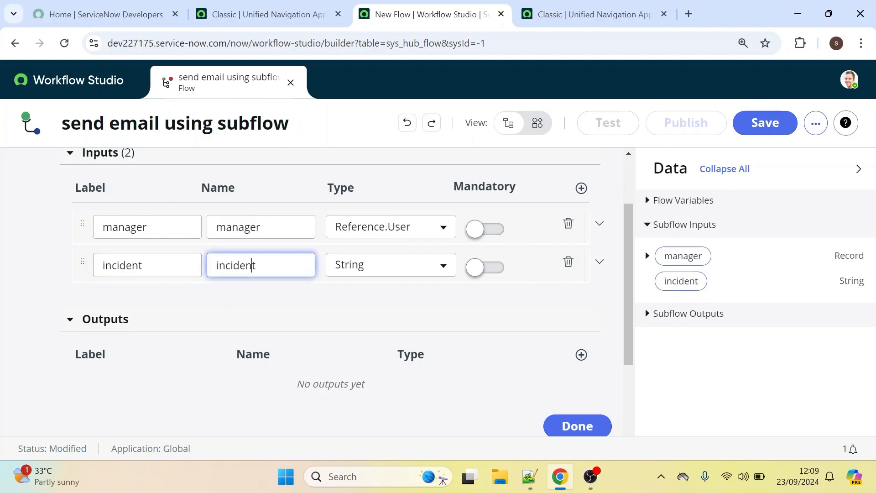
- Set the incident input's type to a Reference to the Incident table
left_click(431, 268)
type("refr")
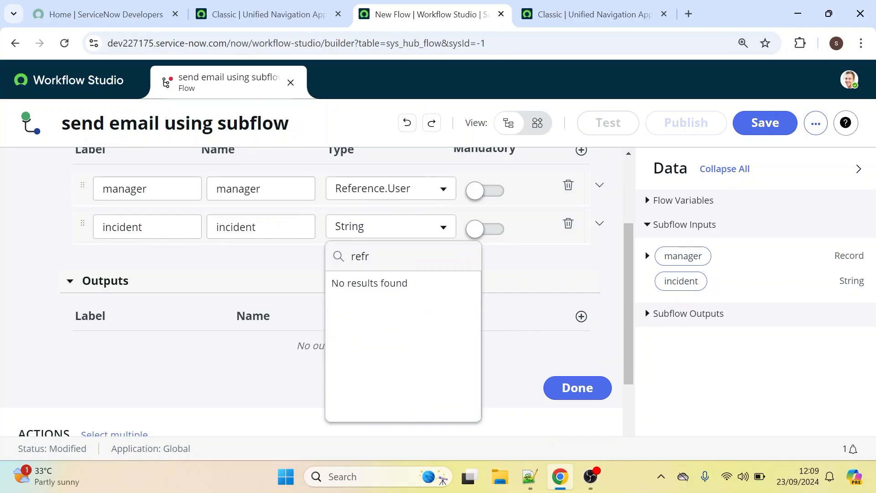
key("BackSpace")
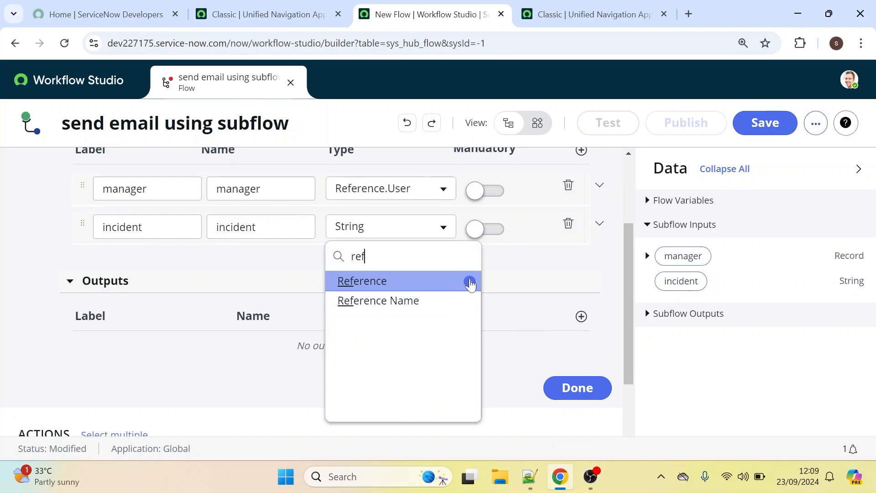
left_click(471, 282)
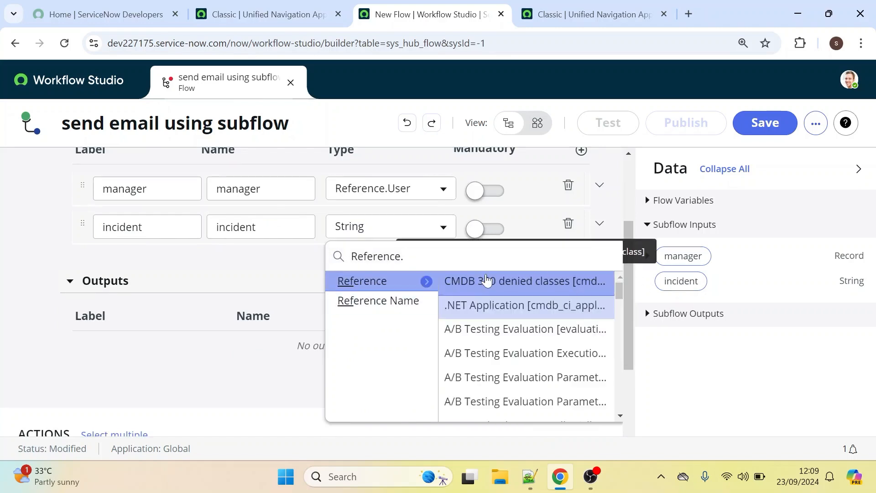
type("inci")
left_click(475, 305)
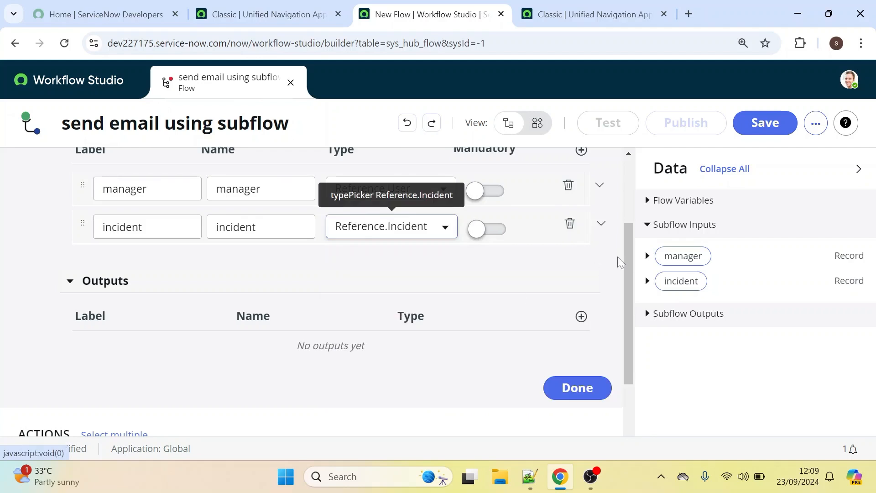
- Make both the manager and incident inputs mandatory
scroll(522, 332, "up", 1)
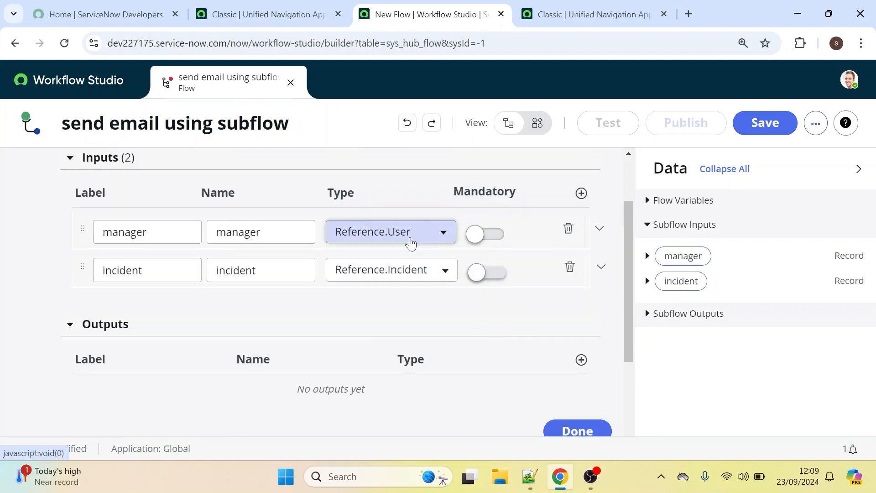
left_click(480, 235)
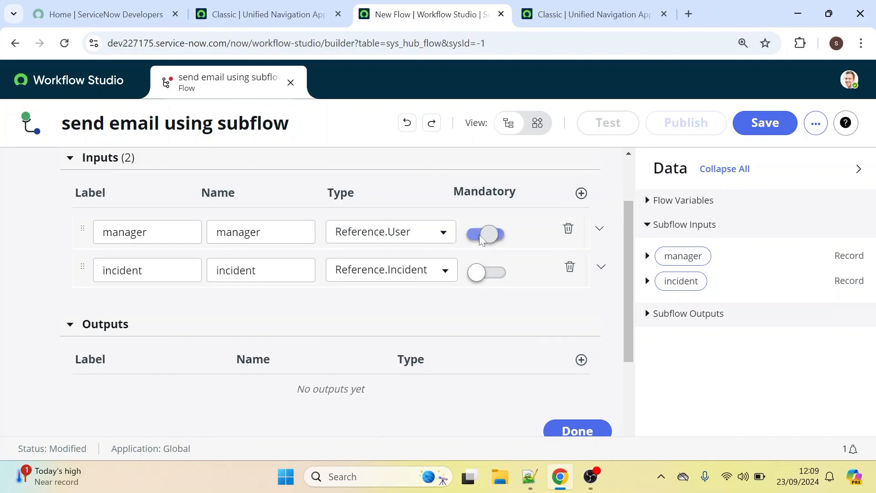
left_click(479, 274)
- Add a subflow output labelled "emailFlag" and let its name follow the label
scroll(630, 256, "down", 1)
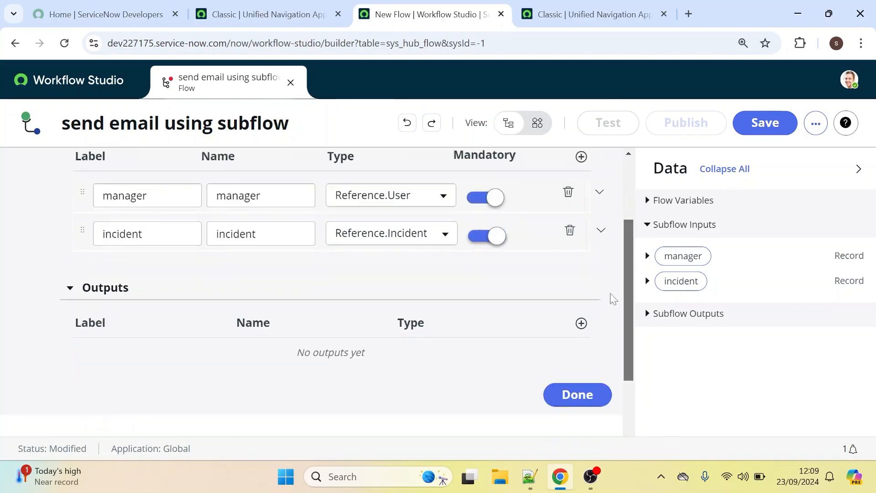
scroll(614, 299, "down", 2)
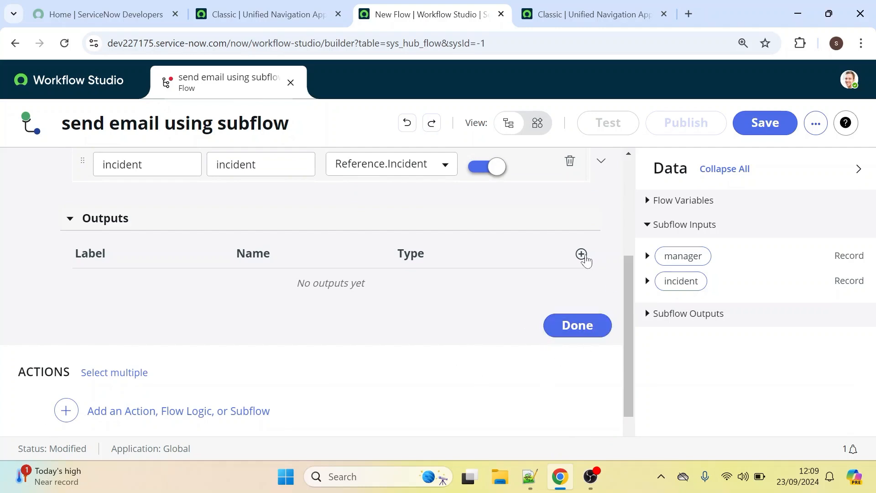
left_click(582, 255)
left_click_drag(145, 294, 83, 311)
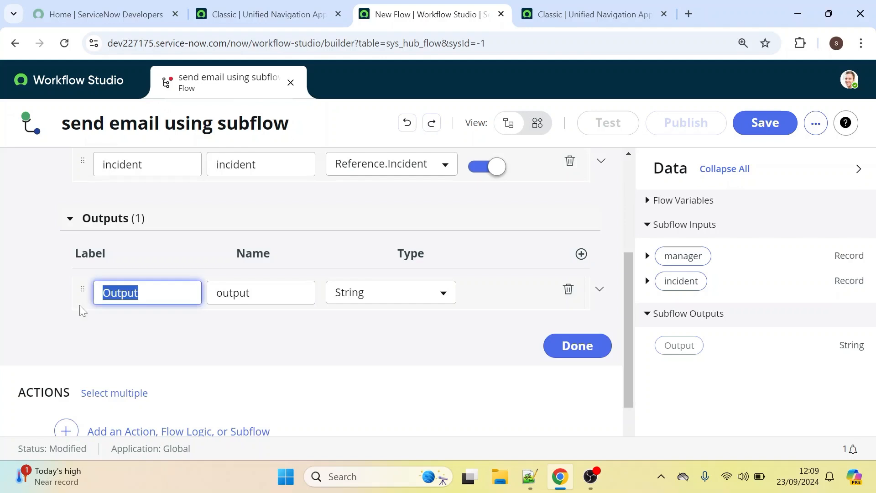
type("emai")
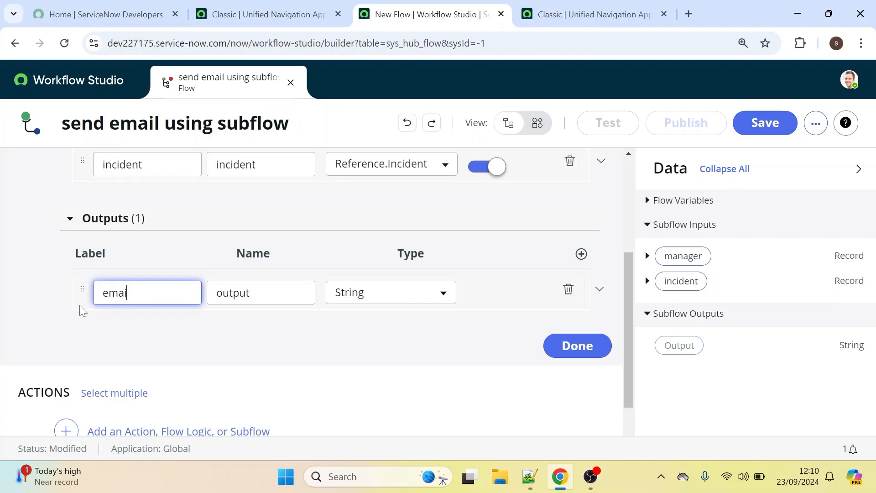
type("lFlag")
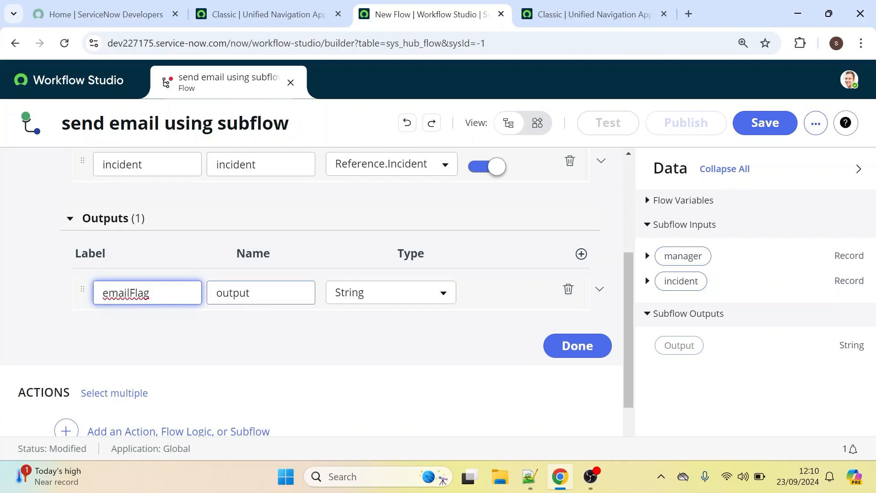
key("Tab")
- Set the emailFlag output's type to Integer and finish editing the subflow inputs and outputs
left_click(395, 300)
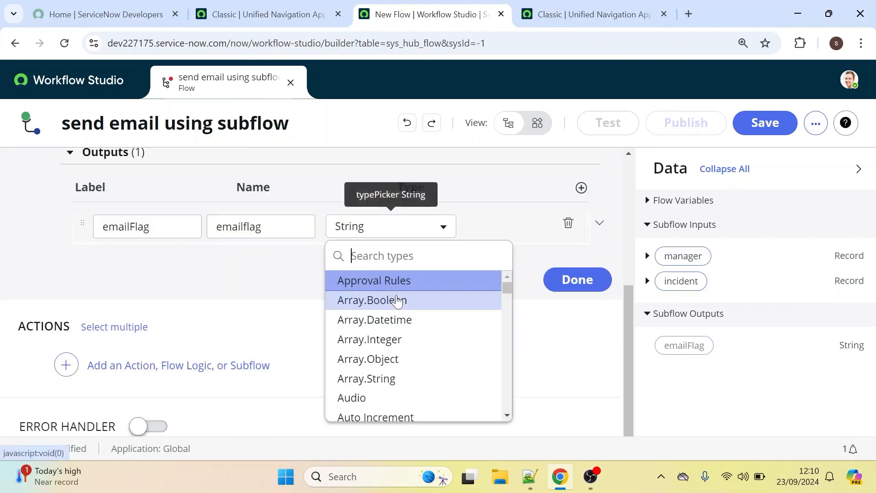
type("inte")
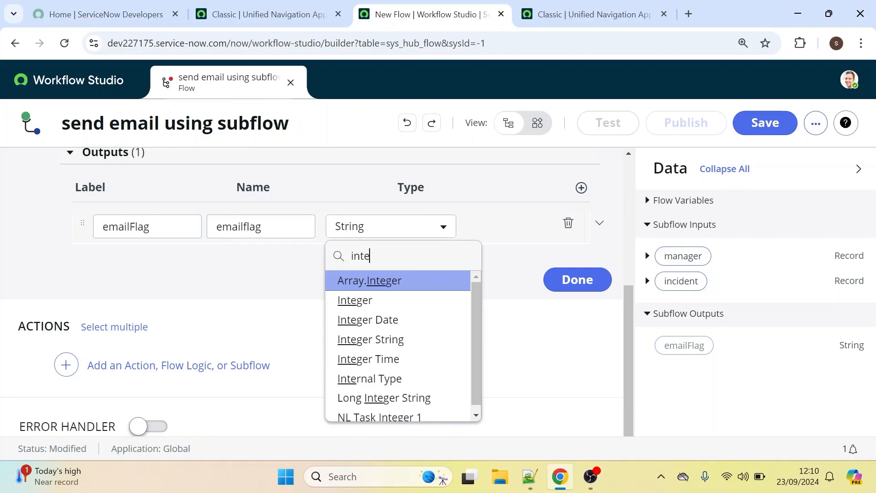
left_click(358, 301)
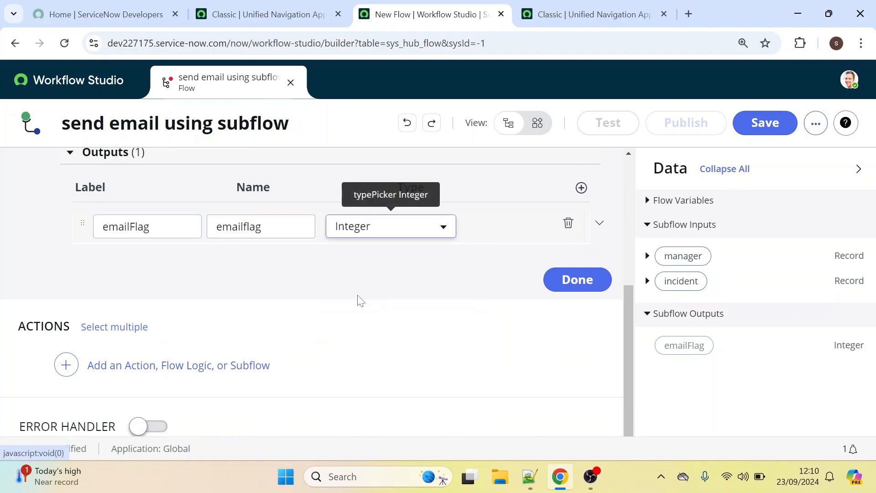
left_click_drag(630, 308, 618, 268)
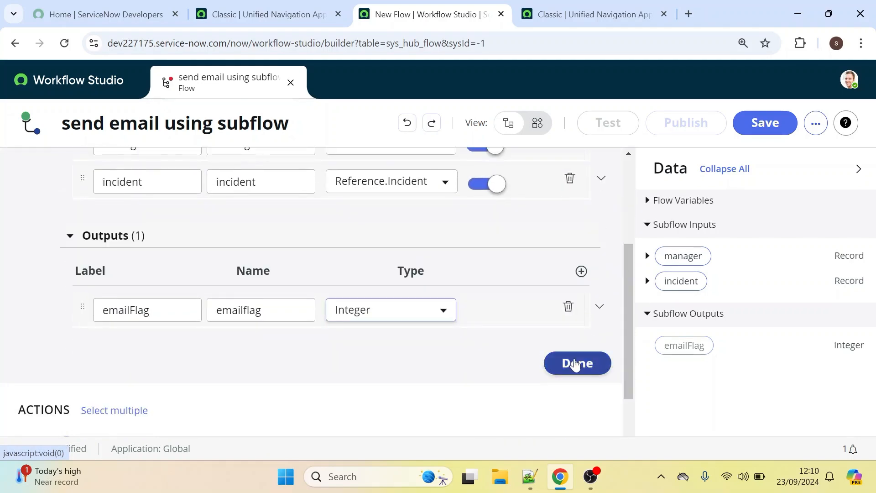
left_click(575, 363)
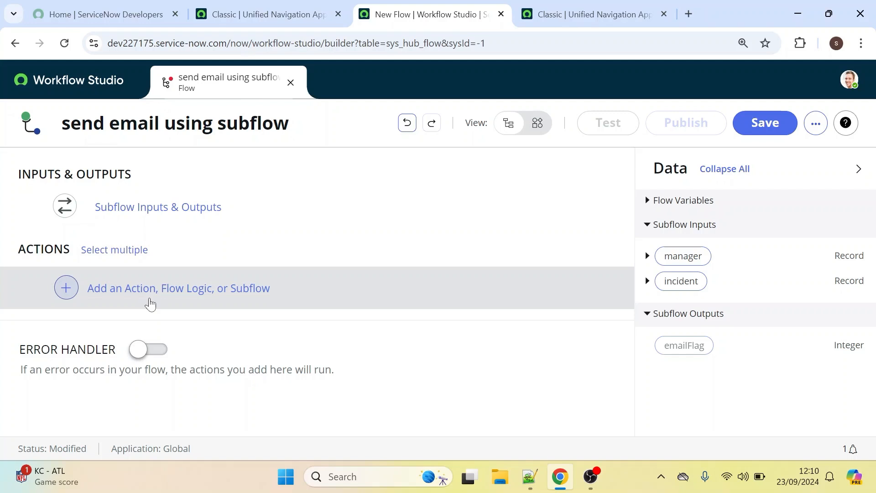
- Add a Send Email action to the subflow and set its target record to the incident input
left_click(119, 298)
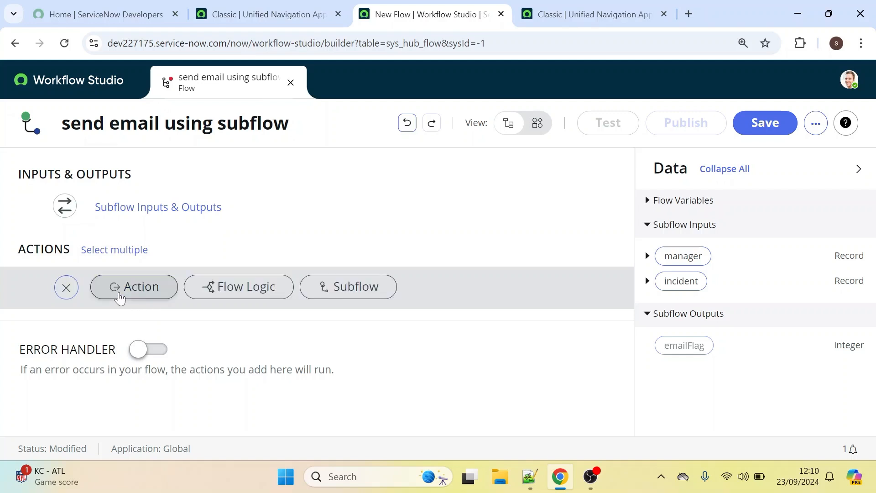
left_click(121, 296)
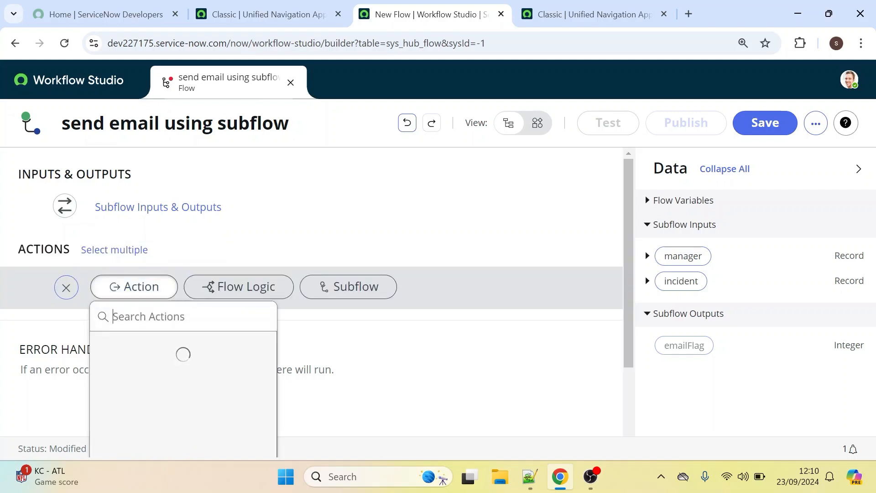
type("send em")
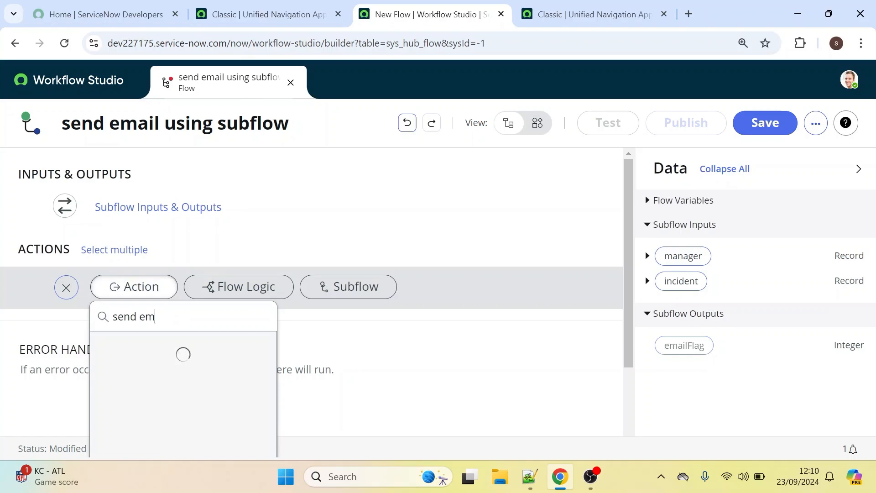
left_click(325, 363)
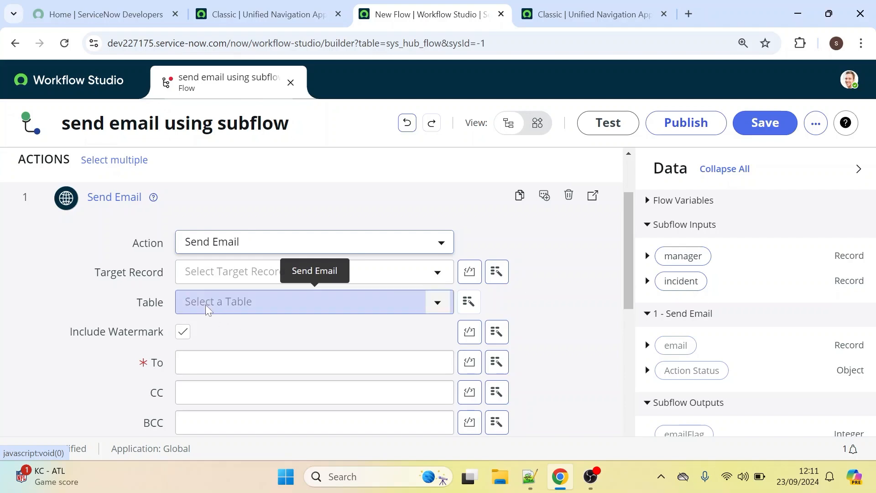
left_click_drag(667, 285, 341, 273)
- Set the email's To recipient to the Email field of the manager input record
left_click(335, 362)
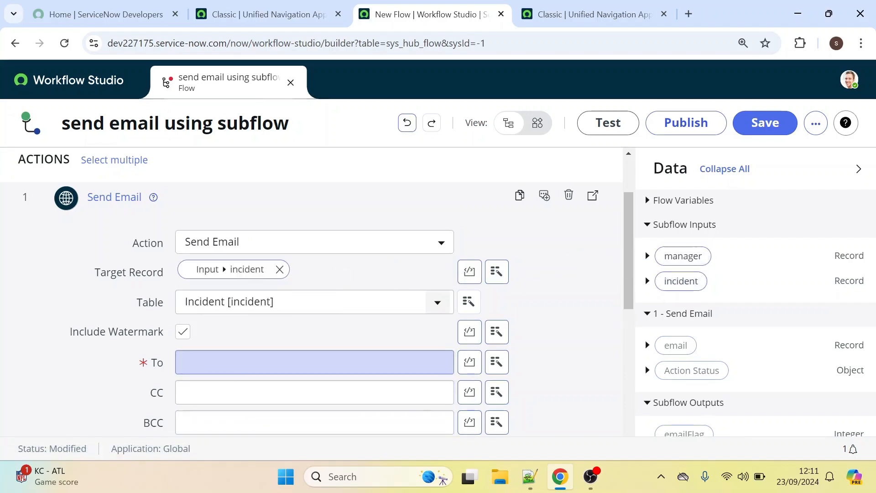
scroll(336, 363, "down", 2)
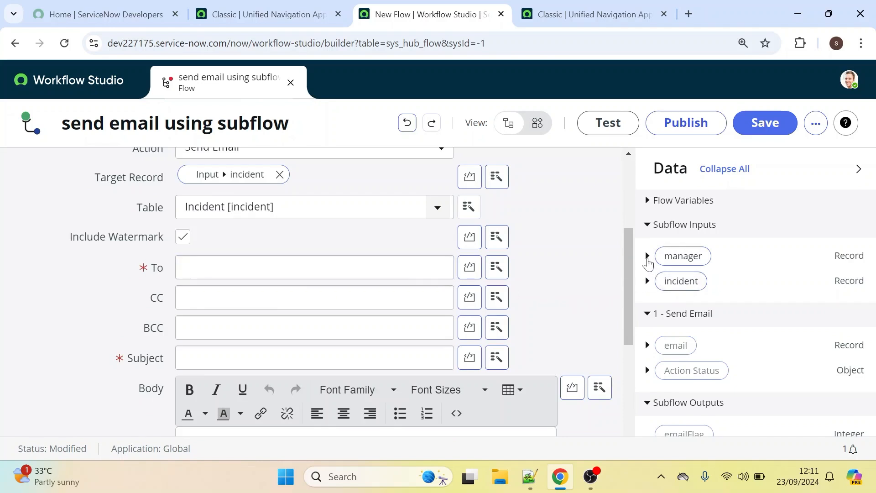
left_click(648, 257)
left_click_drag(871, 220, 864, 258)
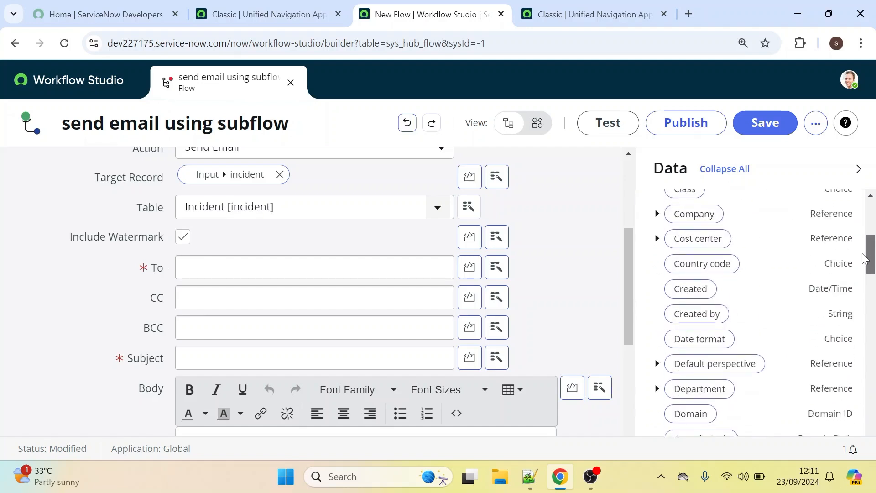
scroll(721, 372, "down", 2)
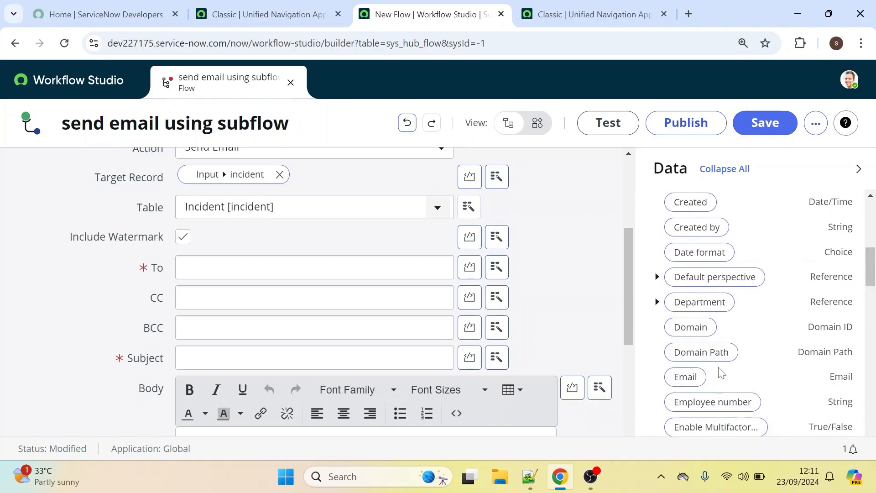
left_click_drag(685, 377, 303, 274)
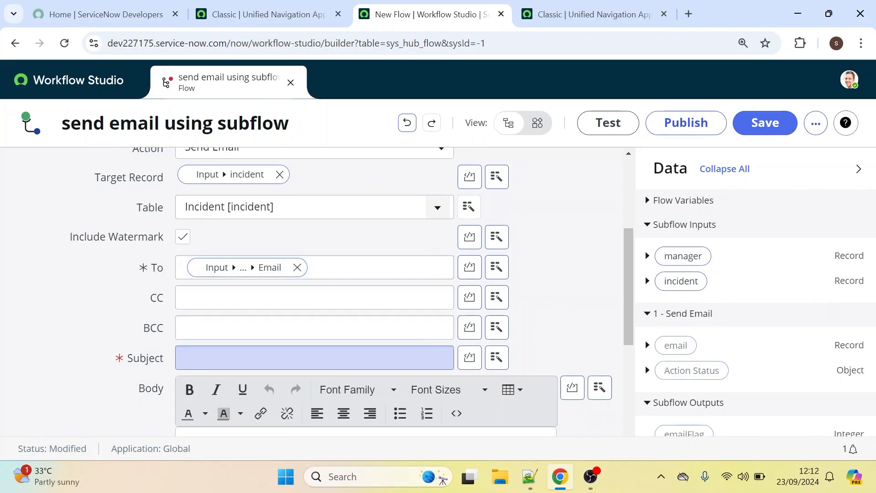
- Give the email the subject "Incident has been created via subflow" and a body of "Hi," followed by that sentence, and finish the action
left_click(313, 357)
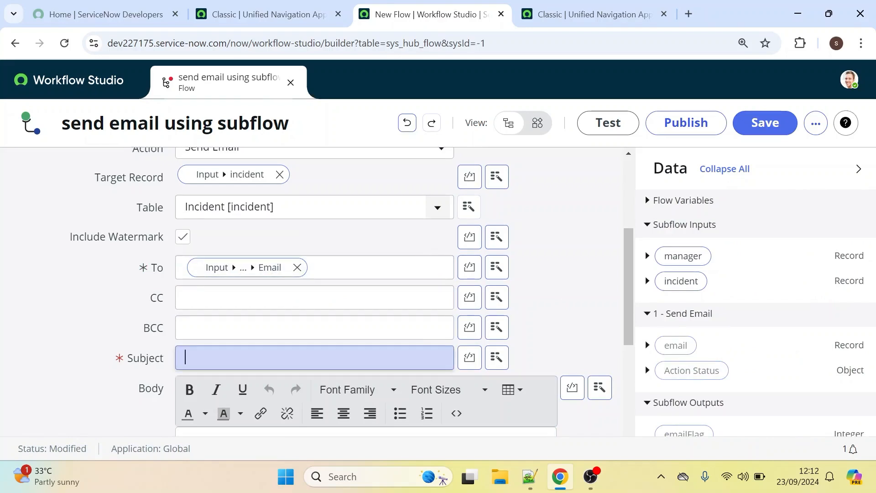
type("Incident has been created via subflow")
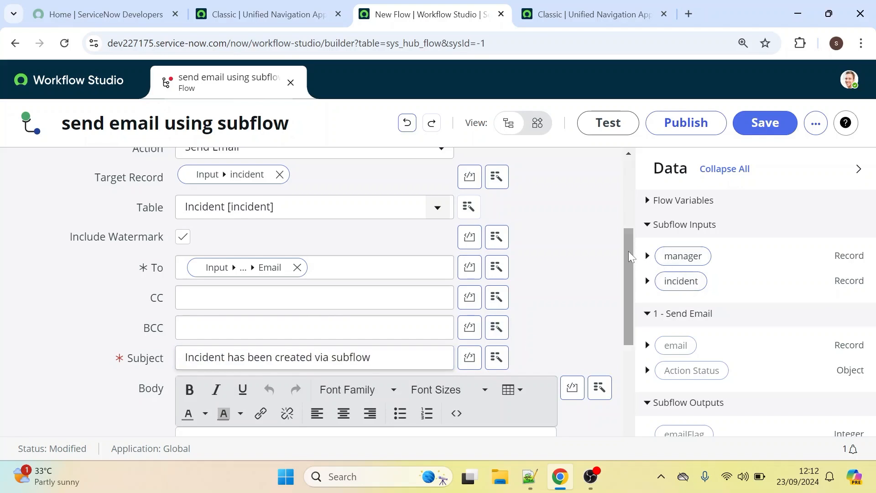
left_click_drag(629, 251, 617, 306)
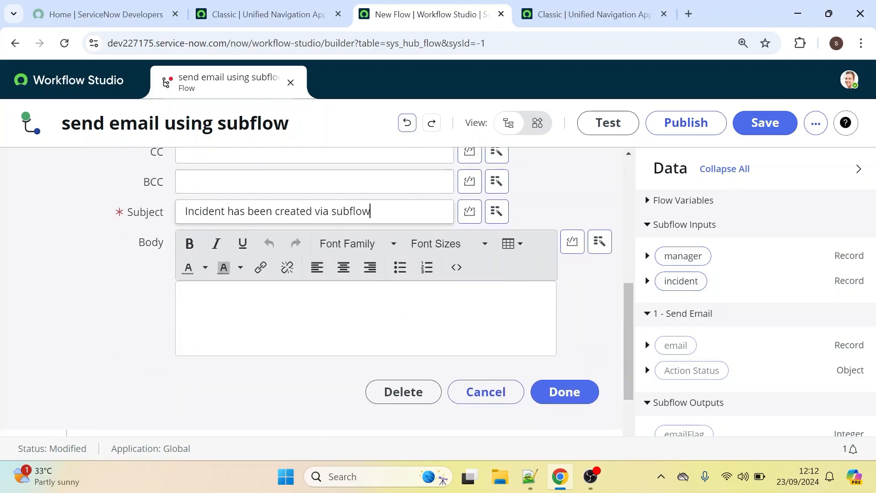
left_click(366, 316)
type("h")
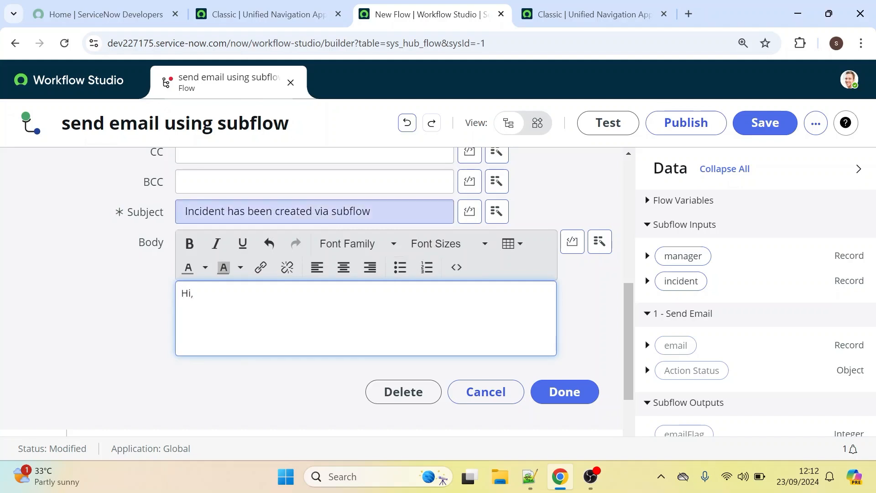
left_click_drag(370, 212, 171, 211)
key("ctrl+c")
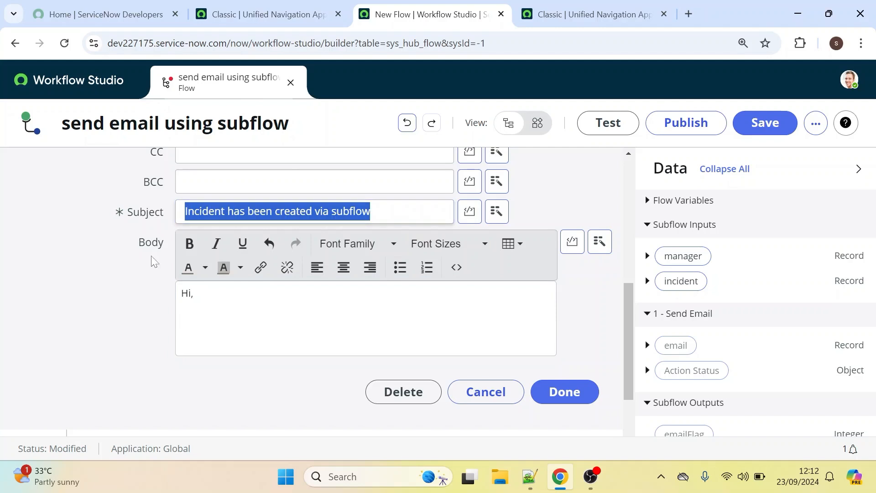
left_click(209, 333)
key("ctrl+v")
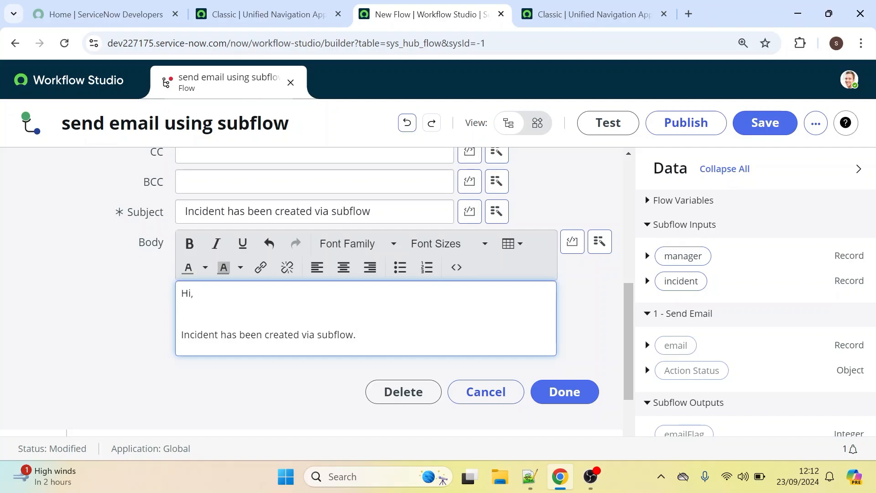
left_click(560, 396)
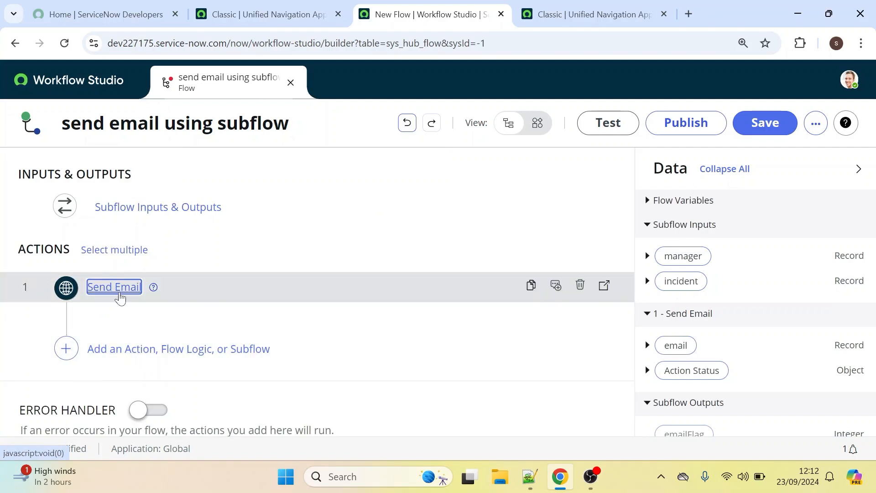
left_click(117, 291)
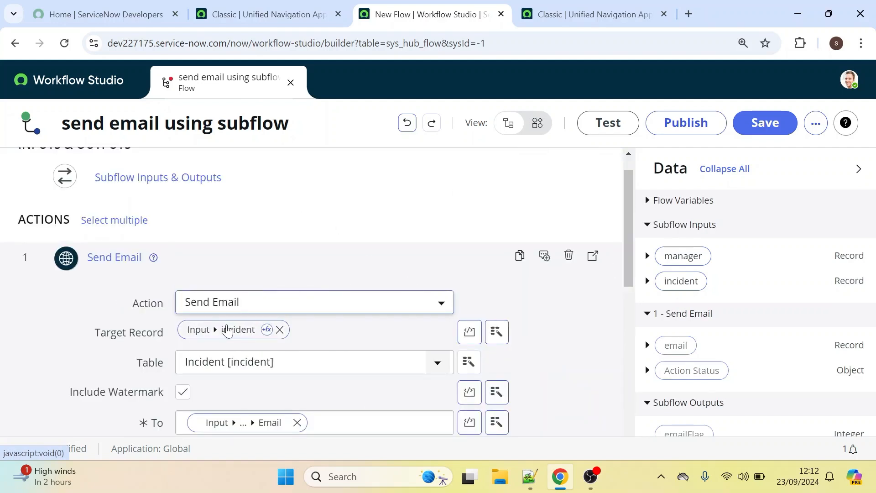
scroll(618, 272, "down", 4)
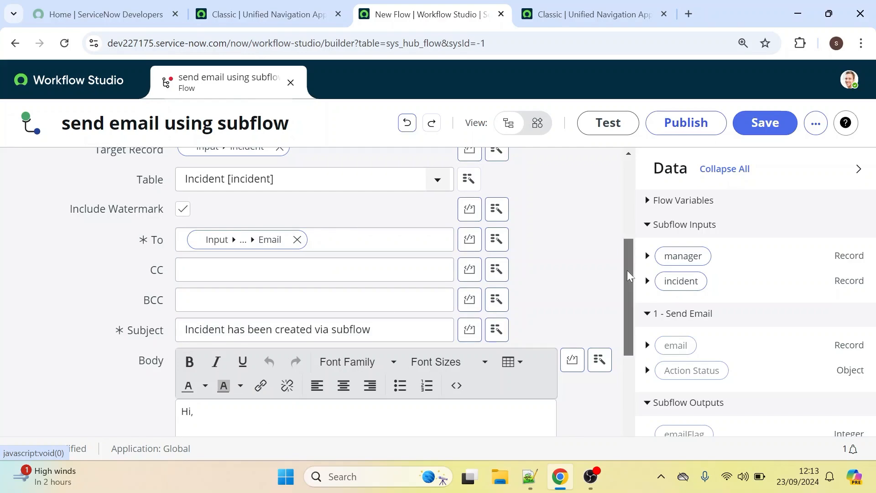
scroll(627, 270, "down", 2)
left_click(565, 402)
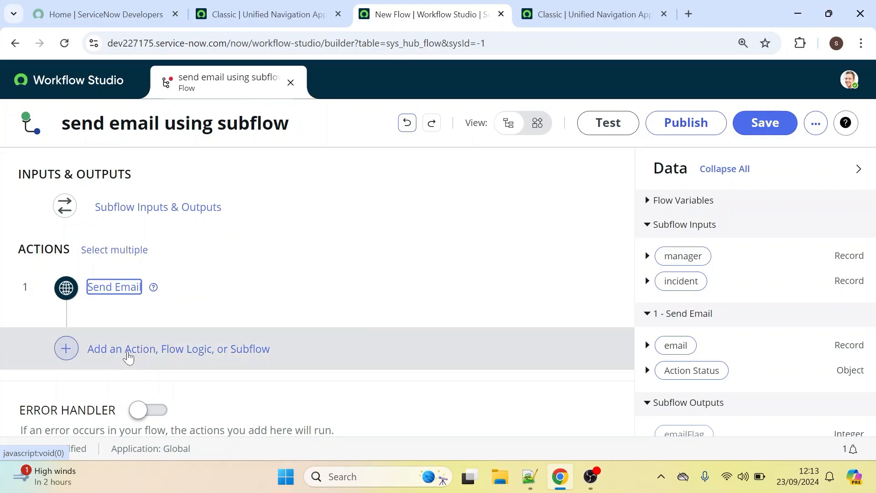
- Add an Assign Subflow Outputs flow logic step after the Send Email action
left_click(129, 357)
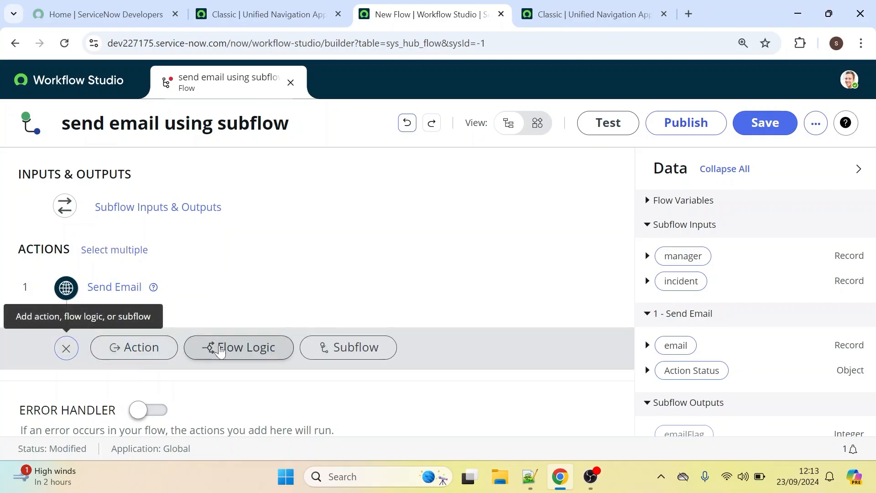
left_click(221, 352)
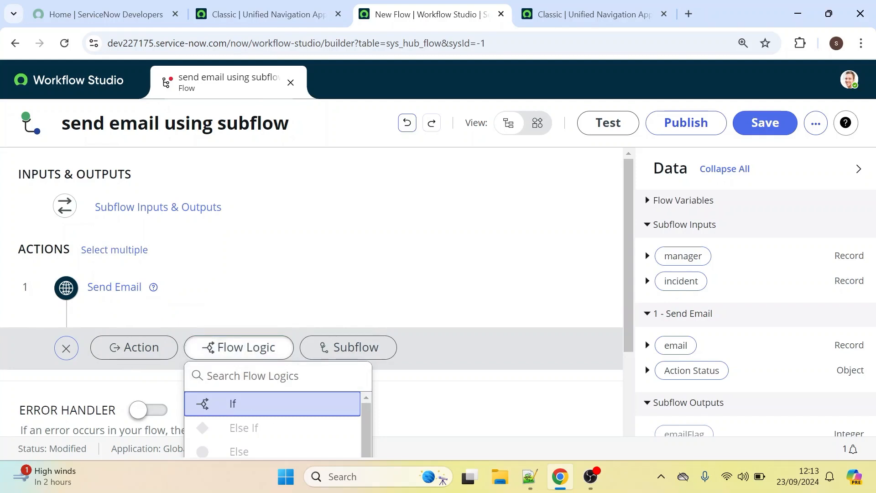
type("ass")
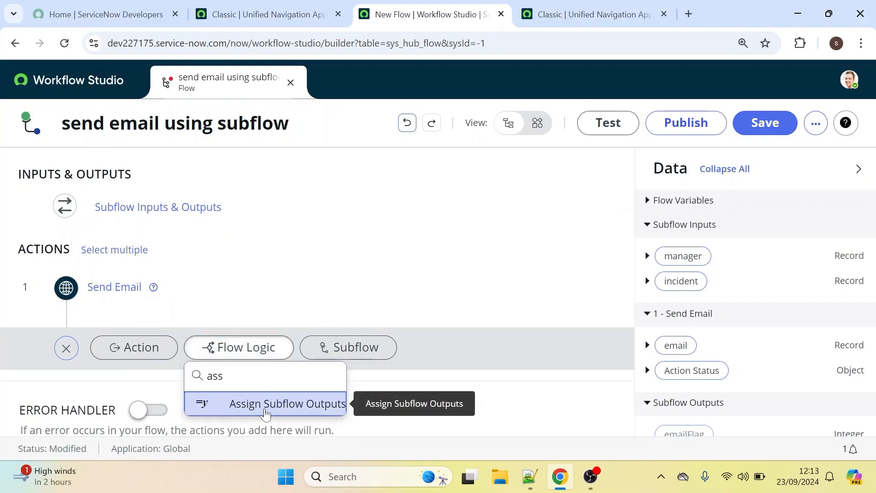
left_click(266, 404)
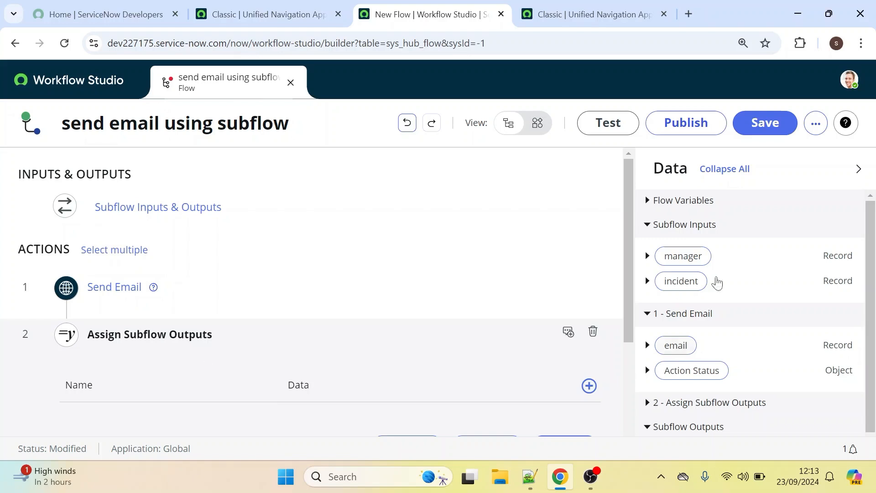
- Assign the value 1 to the emailFlag output in the Assign Subflow Outputs step and finish the step
scroll(625, 237, "down", 1)
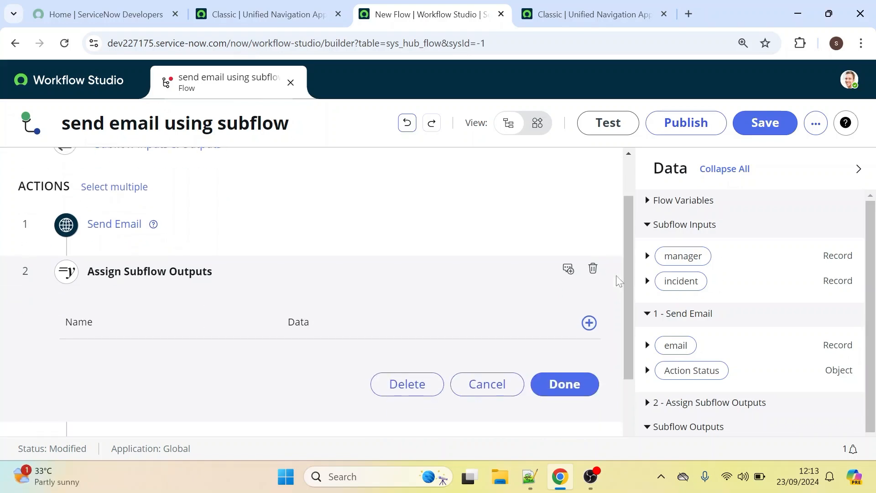
left_click(589, 323)
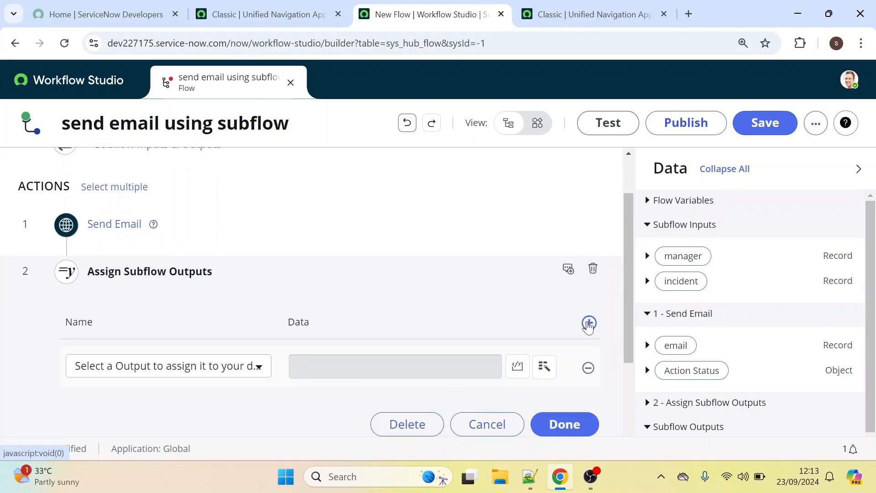
left_click(166, 367)
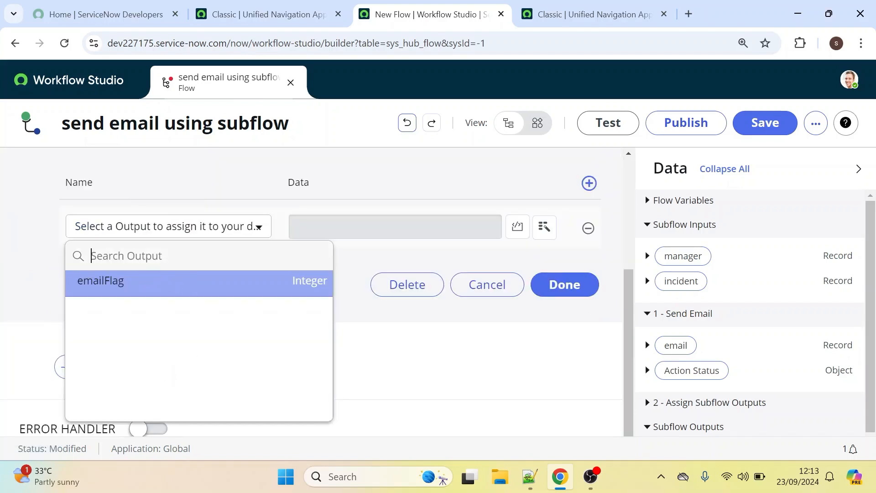
left_click(107, 289)
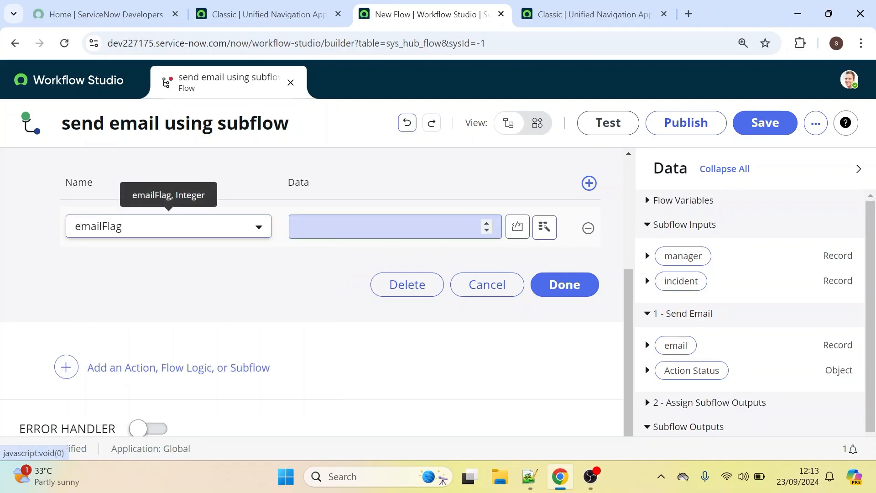
left_click(396, 227)
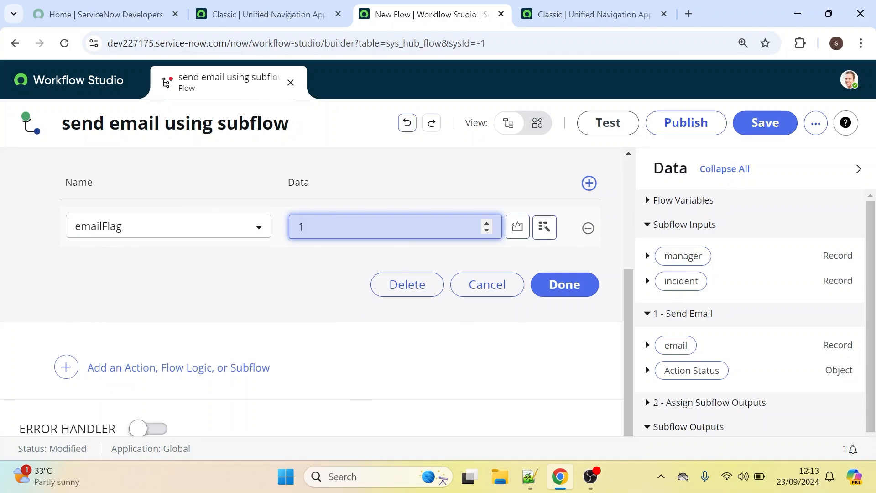
left_click(565, 289)
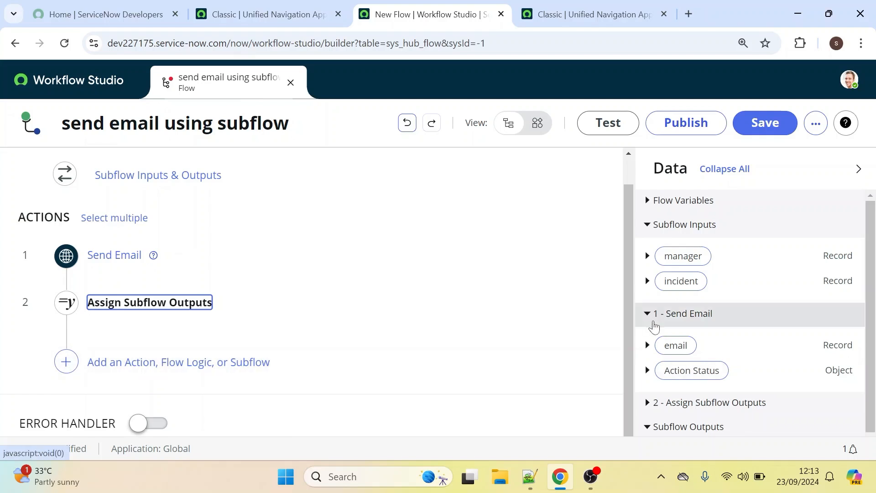
- Save the "send email using subflow" subflow and publish it
left_click_drag(628, 317, 626, 234)
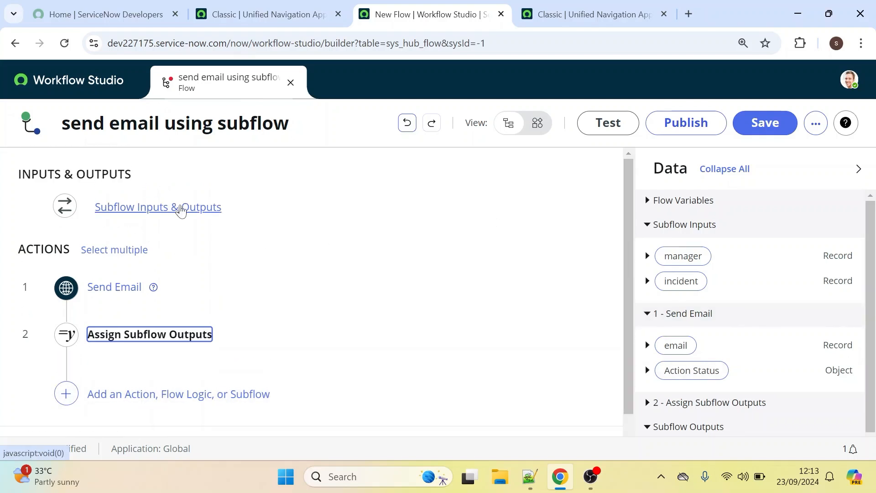
scroll(137, 254, "down", 1)
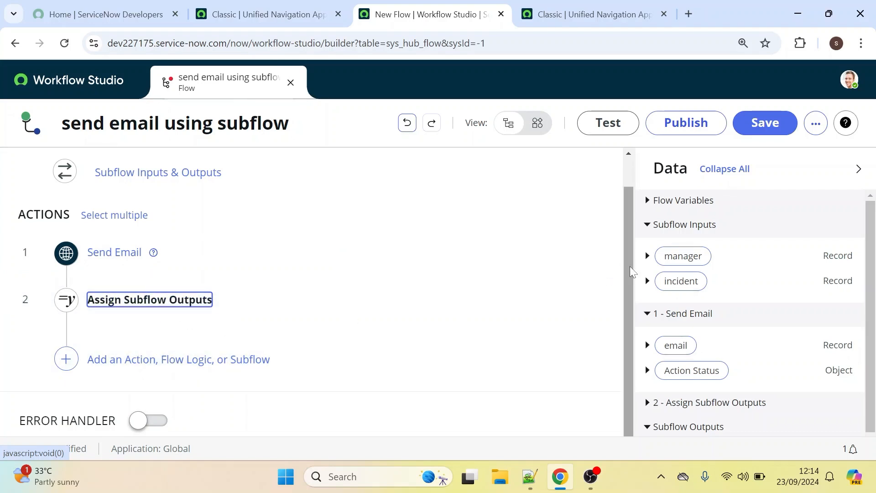
left_click_drag(629, 267, 613, 141)
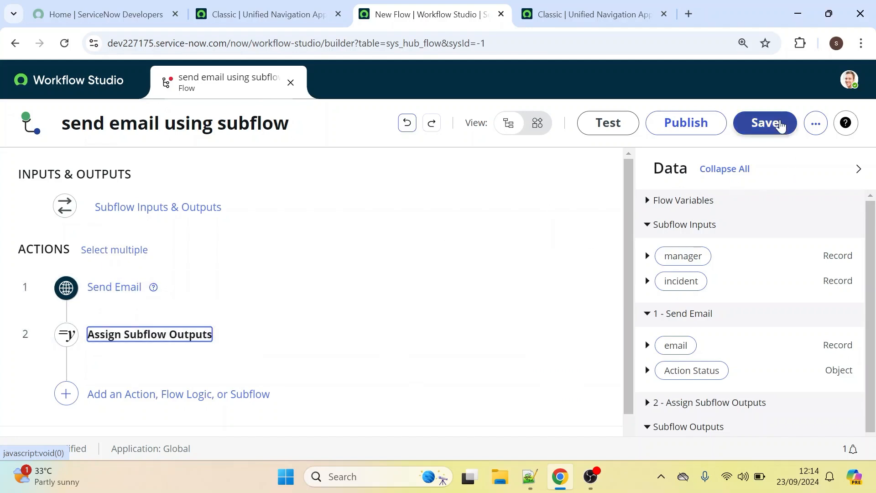
left_click(781, 124)
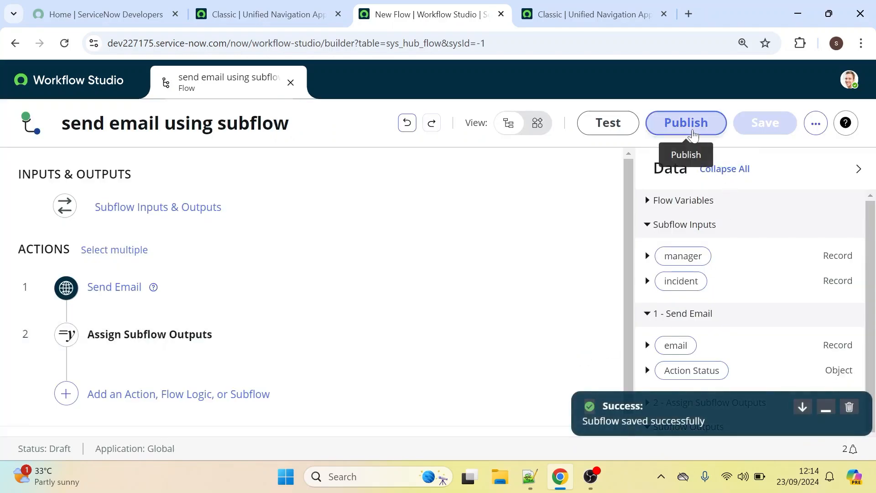
left_click(693, 135)
left_click(578, 297)
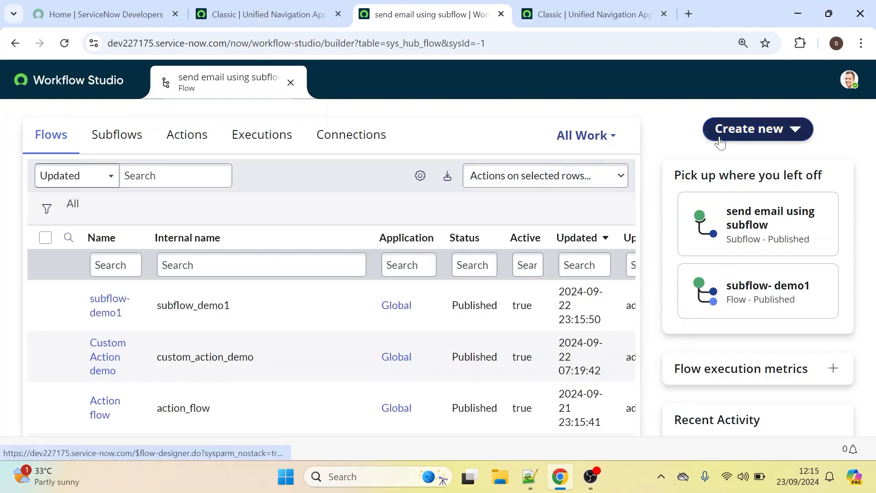
- Create a new Global flow named "Using Subflow send email to caller manager"
left_click(720, 143)
left_click(725, 157)
type("Using Subflow send email to caller manager")
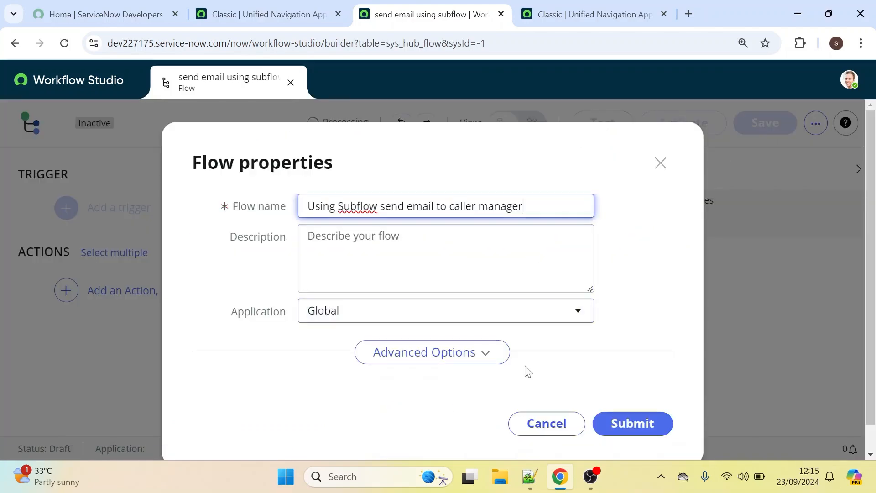
left_click(624, 422)
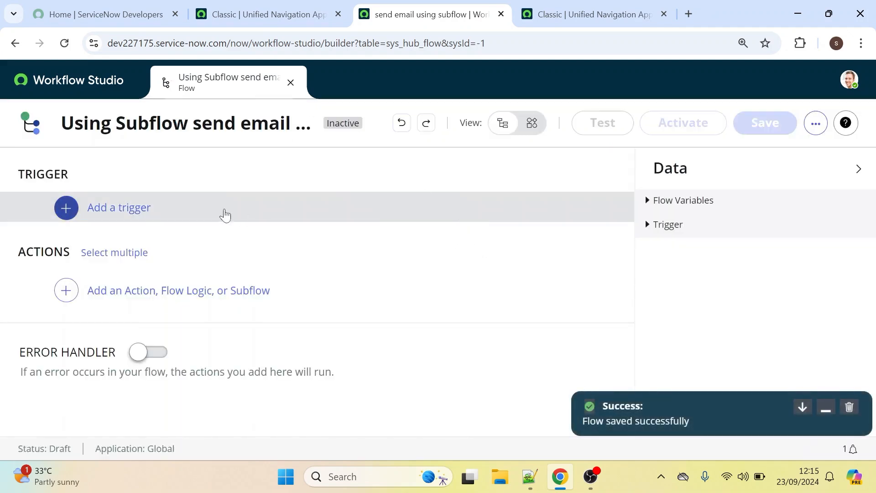
- Add a record Created trigger on the Incident [incident] table without filters, and save the flow
left_click(122, 207)
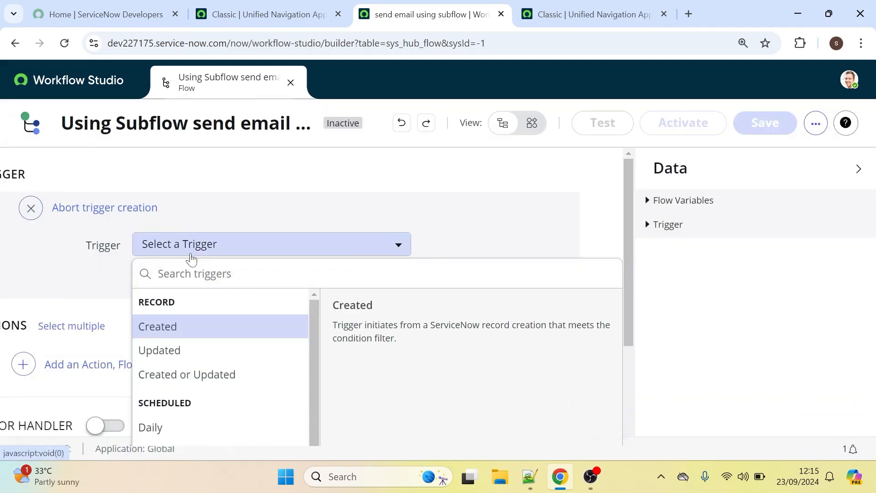
left_click(155, 327)
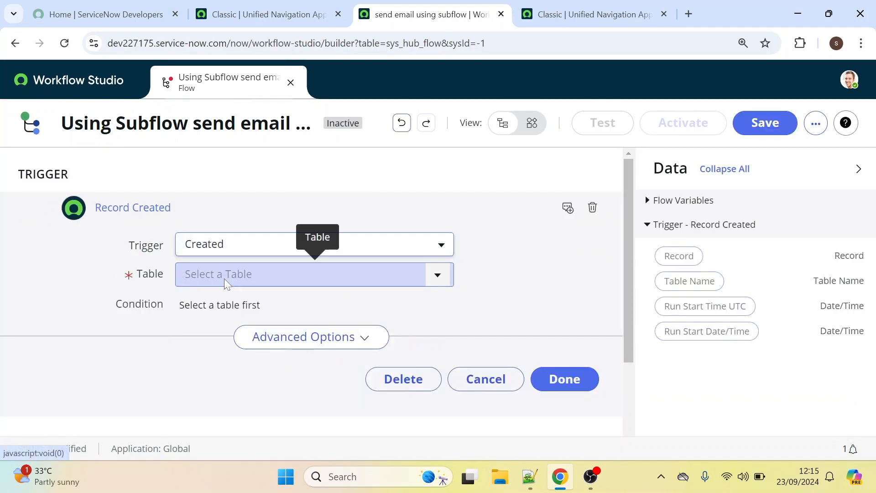
left_click(244, 281)
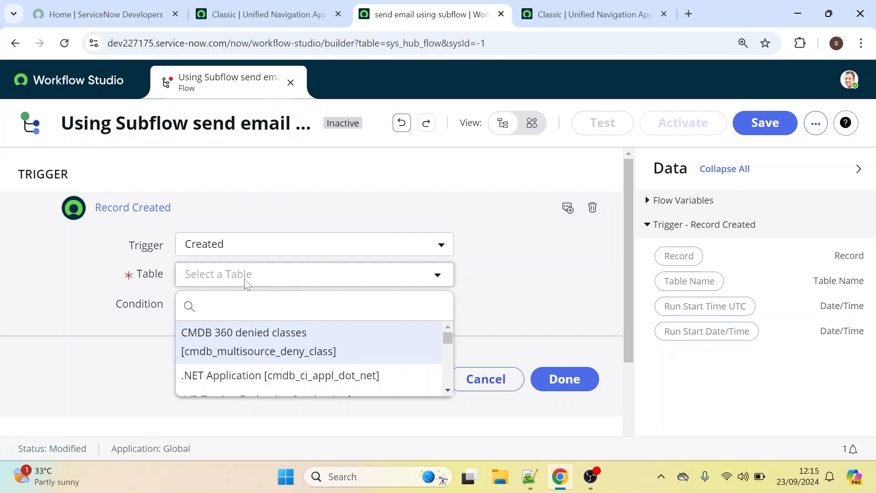
type("incide")
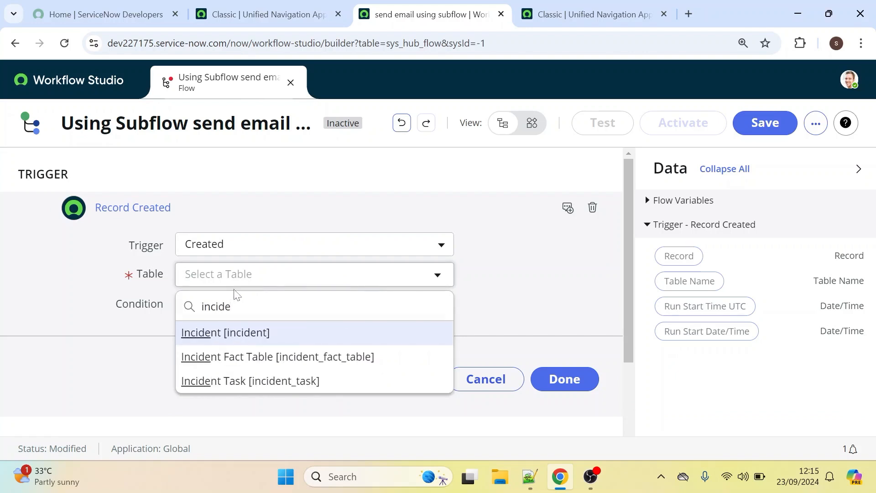
left_click(213, 338)
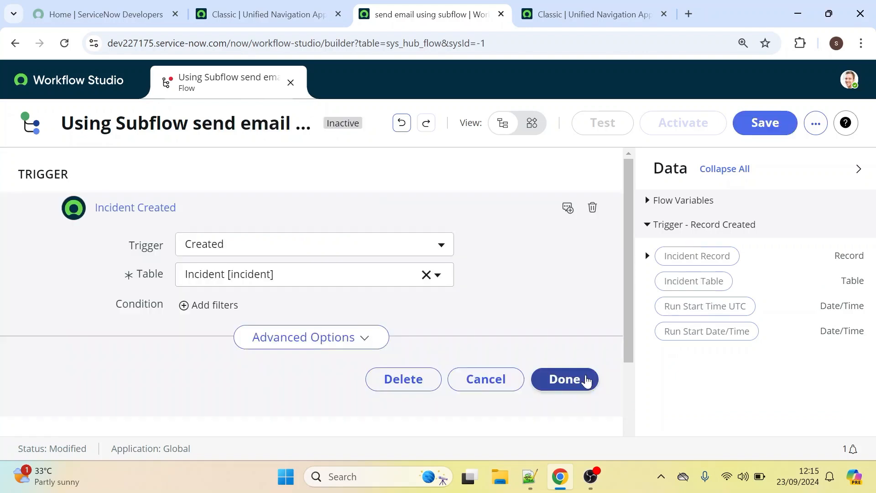
left_click(574, 382)
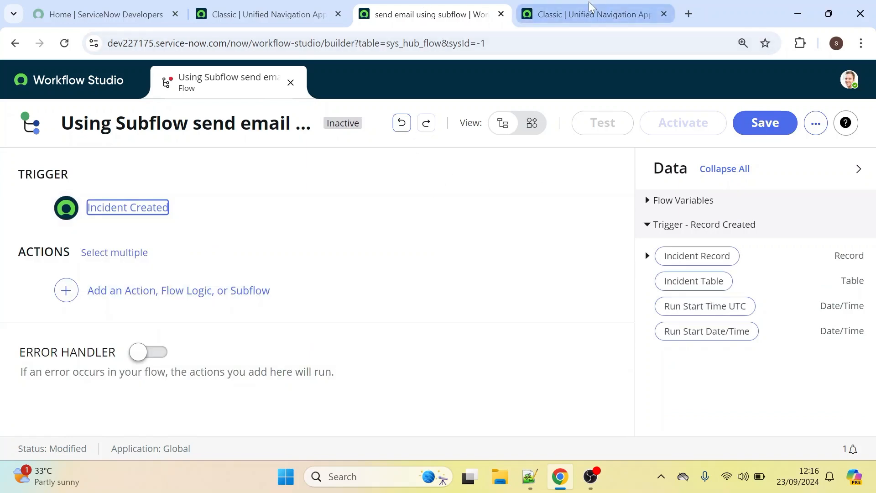
left_click(758, 125)
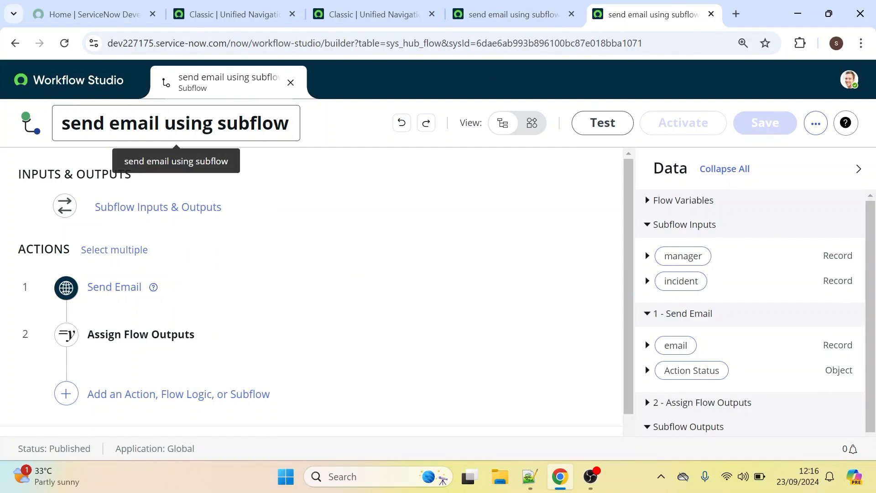
- Copy the subflow's name from its own page and add the "send email using subflow" subflow as the flow's first action
left_click_drag(292, 124, 60, 123)
key("ctrl+c")
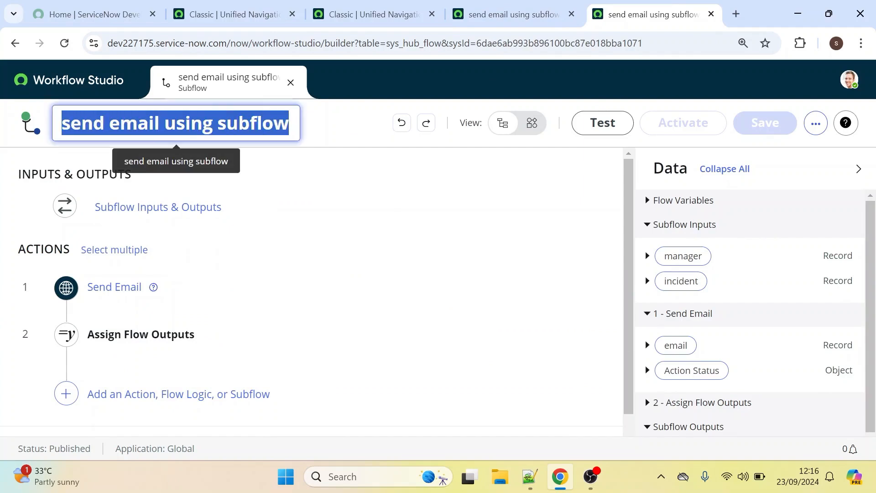
left_click(543, 13)
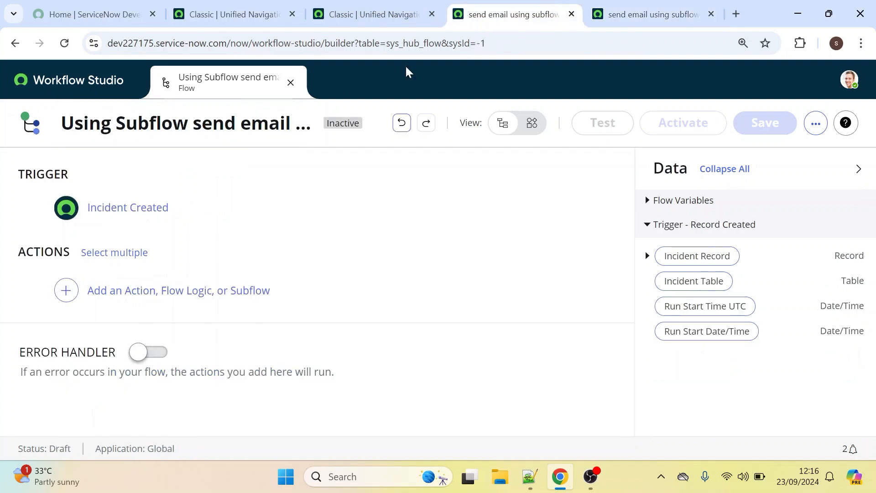
left_click(112, 303)
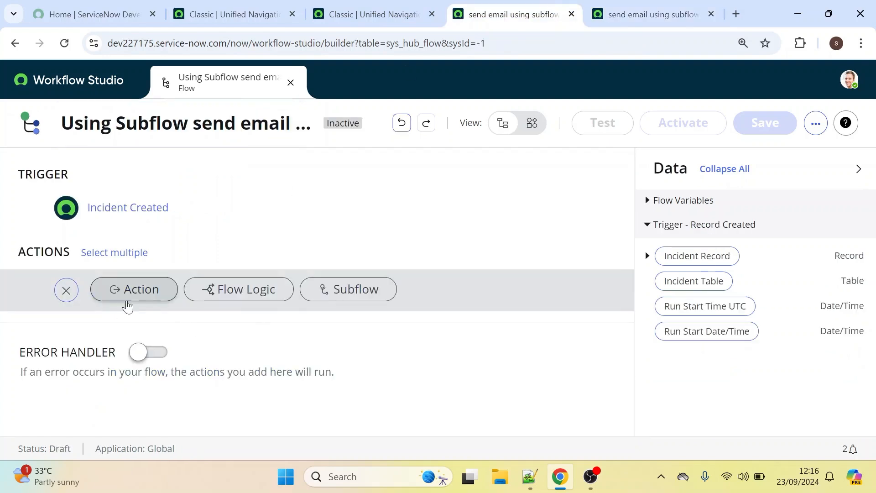
left_click(318, 295)
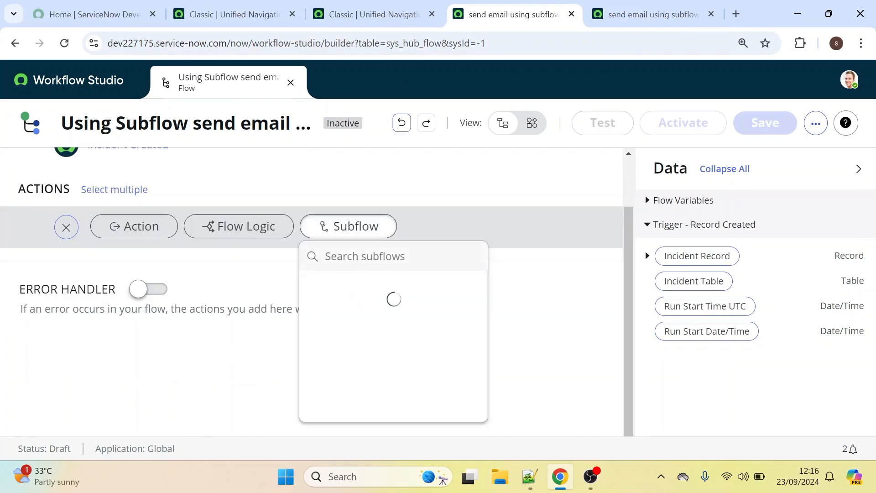
key("ctrl+v")
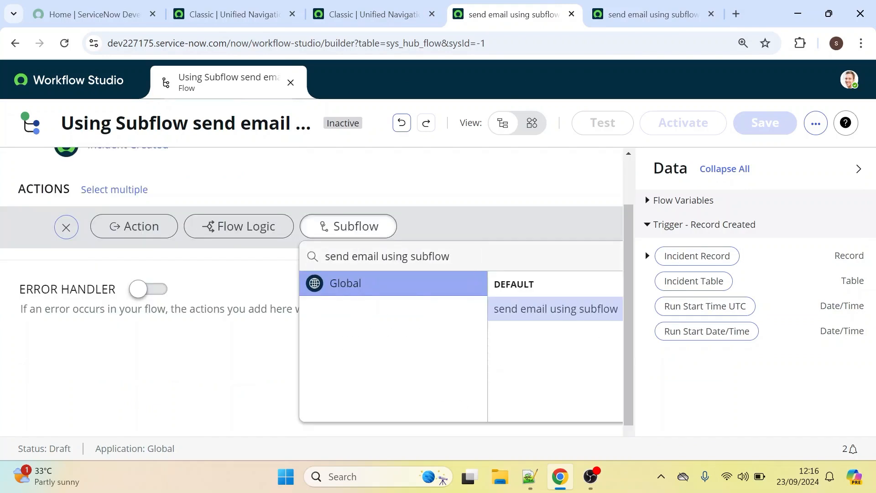
left_click(526, 318)
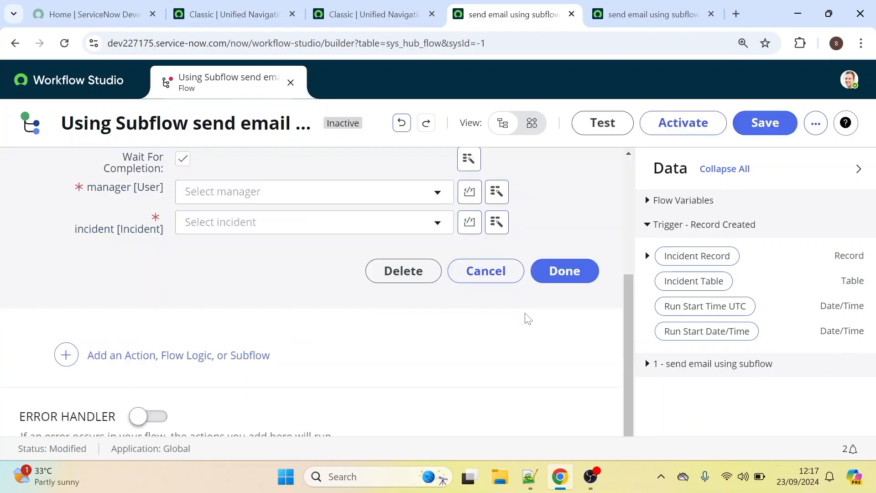
- Map the subflow's manager input to the Manager field of the trigger incident record's Caller
left_click_drag(631, 321, 615, 263)
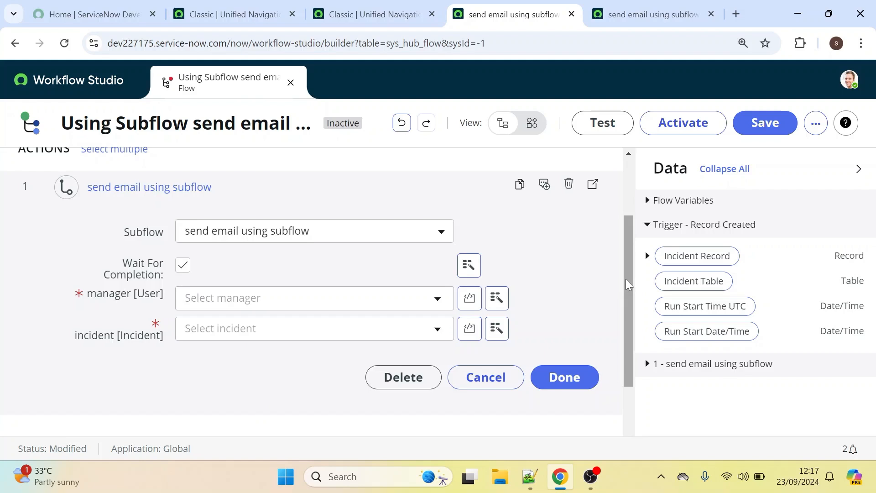
left_click_drag(626, 278, 626, 301)
left_click(287, 275)
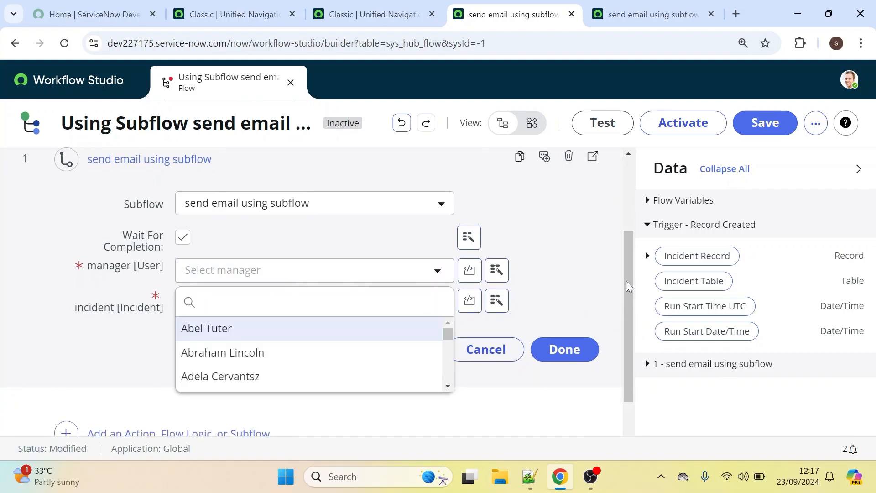
key("Escape")
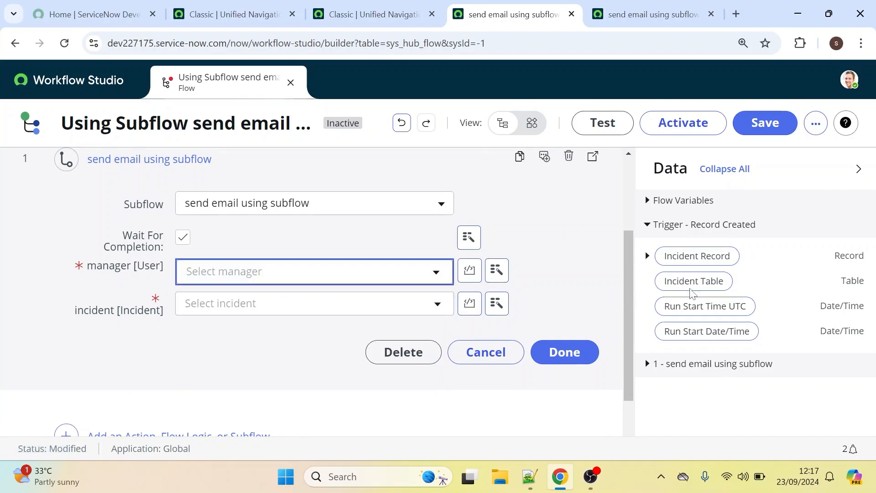
left_click(649, 257)
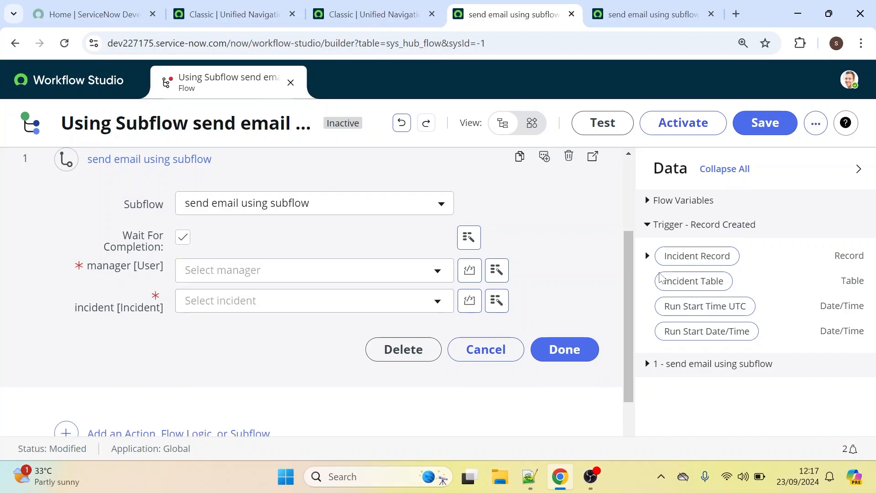
left_click(648, 258)
left_click(648, 259)
left_click(648, 258)
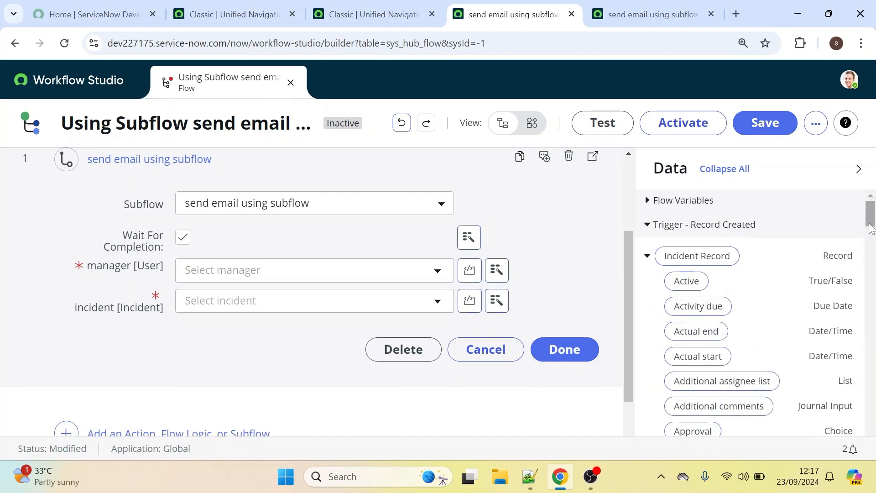
left_click_drag(870, 226, 845, 258)
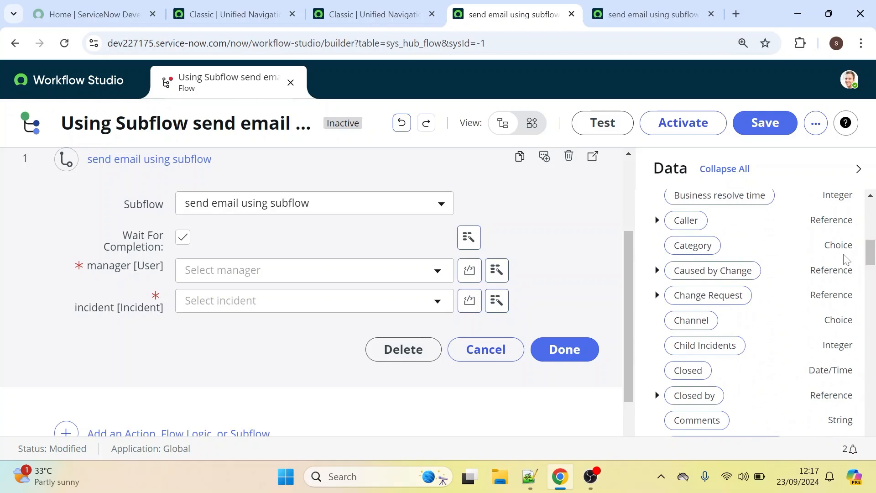
left_click(657, 221)
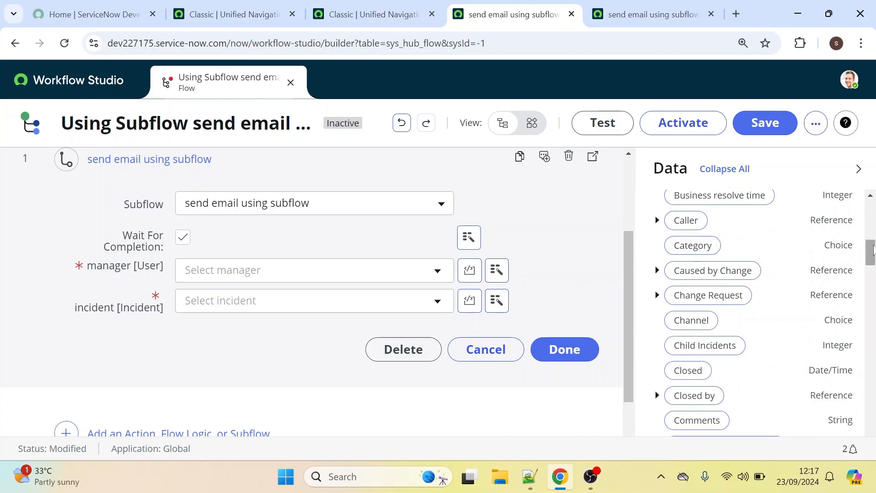
left_click_drag(871, 246, 872, 288)
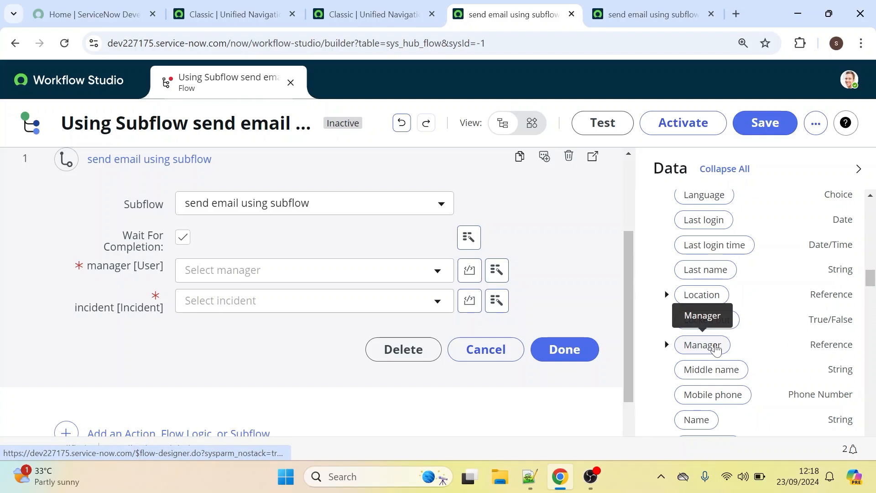
left_click_drag(716, 349, 309, 275)
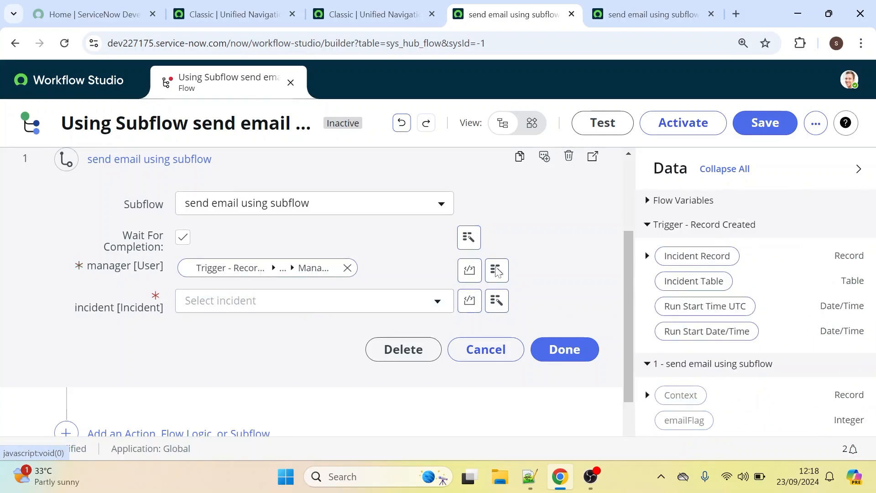
- Map the subflow action's incident input to the trigger's Incident Record and finish configuring the action
left_click_drag(716, 269, 326, 305)
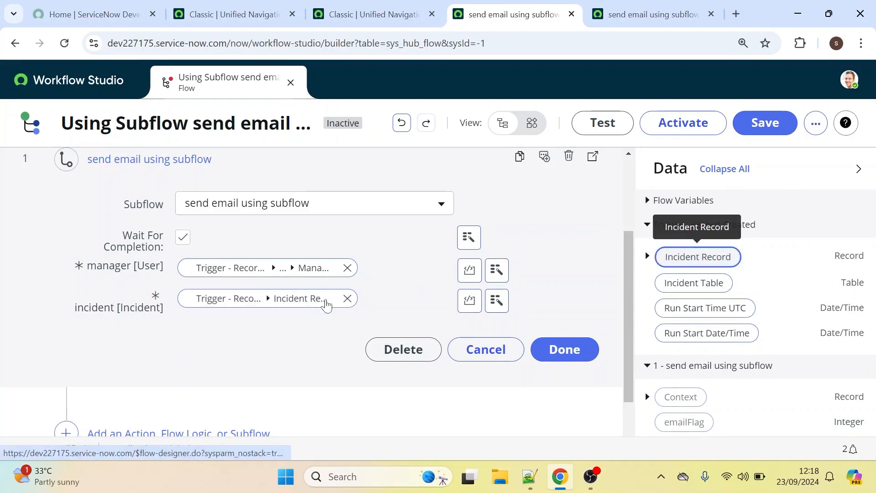
left_click(565, 351)
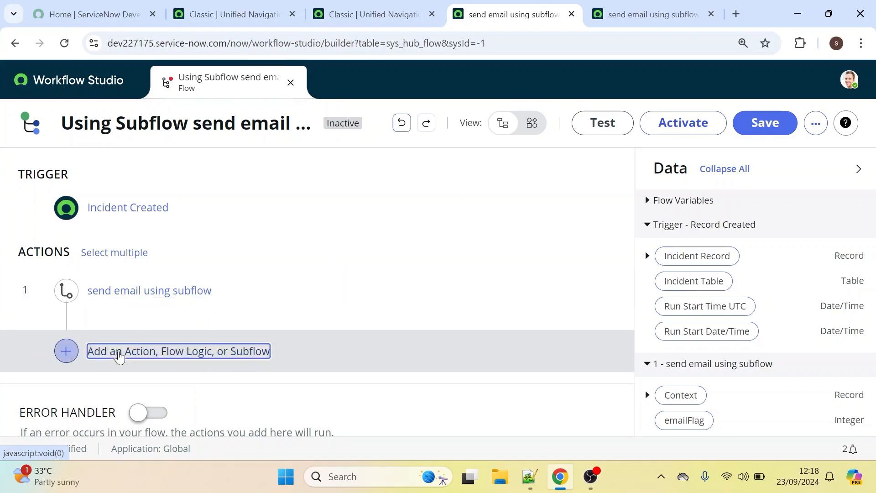
- Add a Log action after the "send email using subflow" step in the flow
left_click(118, 352)
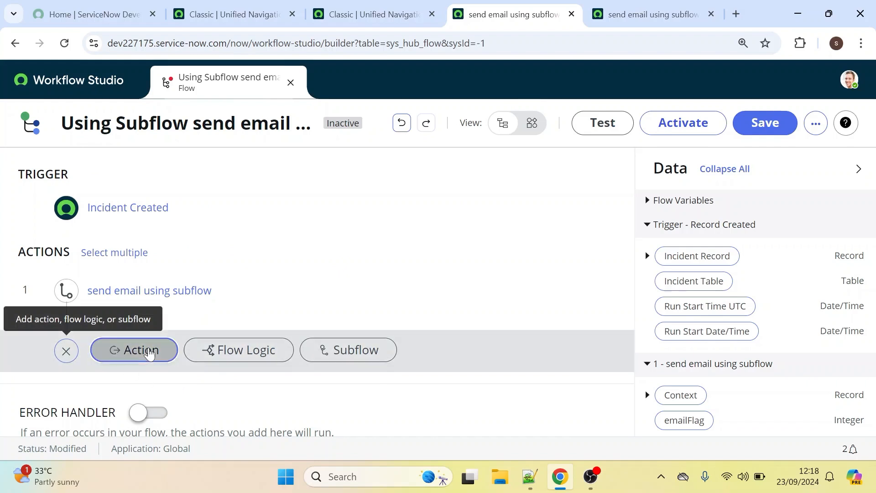
left_click(159, 358)
type("log")
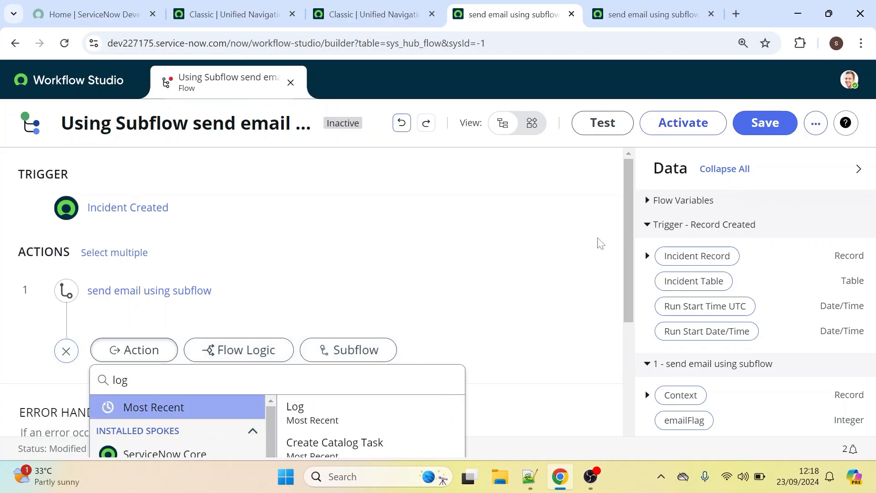
left_click_drag(629, 228, 622, 300)
left_click(357, 272)
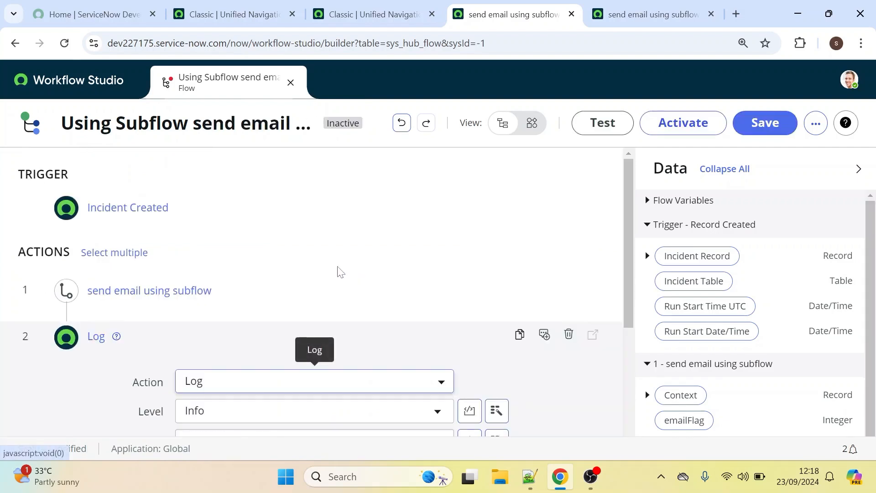
- Set the Log message to "email has sent" followed by the subflow's emailFlag output, and finish the action
left_click_drag(627, 207, 618, 291)
left_click(314, 285)
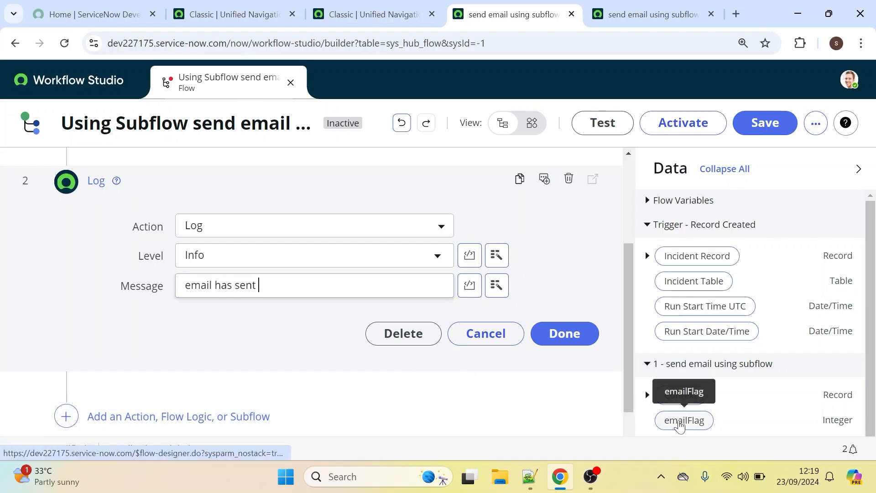
left_click_drag(691, 423, 287, 283)
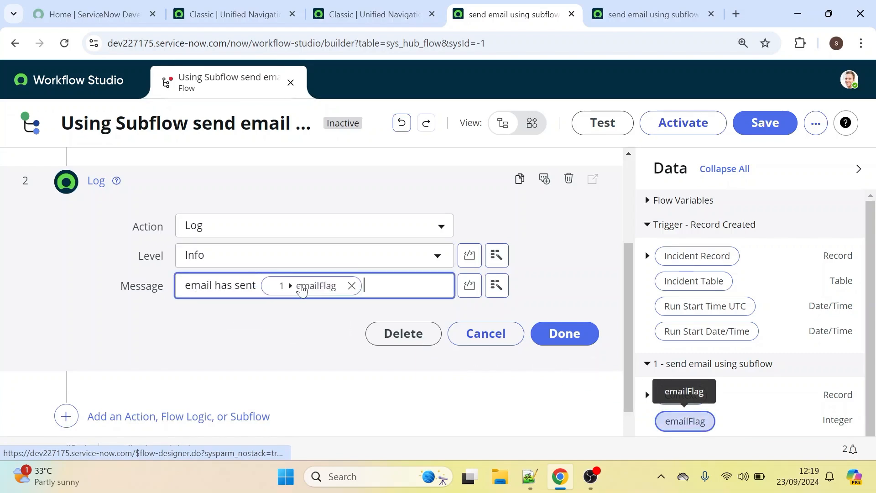
left_click(566, 338)
left_click_drag(630, 374, 631, 274)
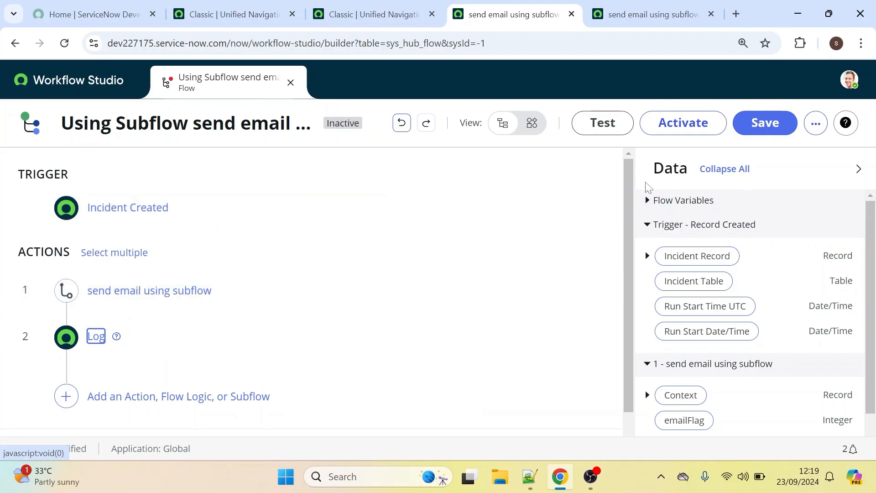
- Review the flow against its subflow, save the flow and activate it
left_click_drag(629, 179, 620, 231)
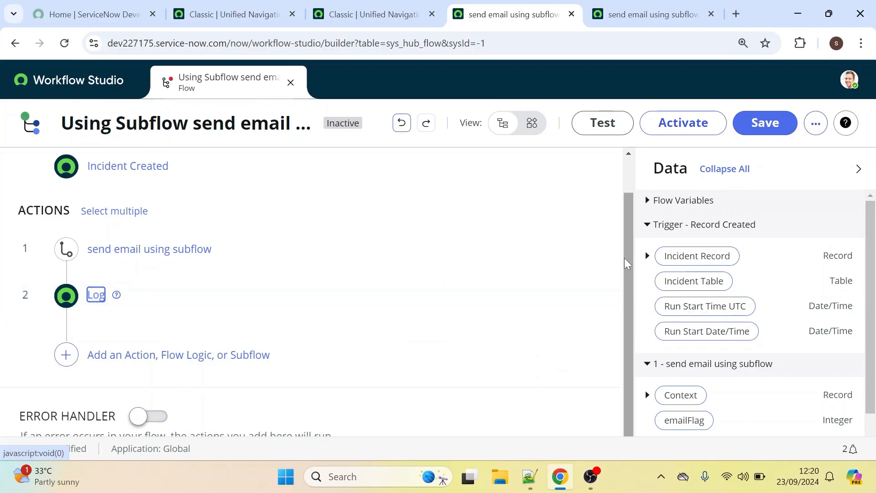
scroll(625, 258, "up", 1)
left_click(611, 7)
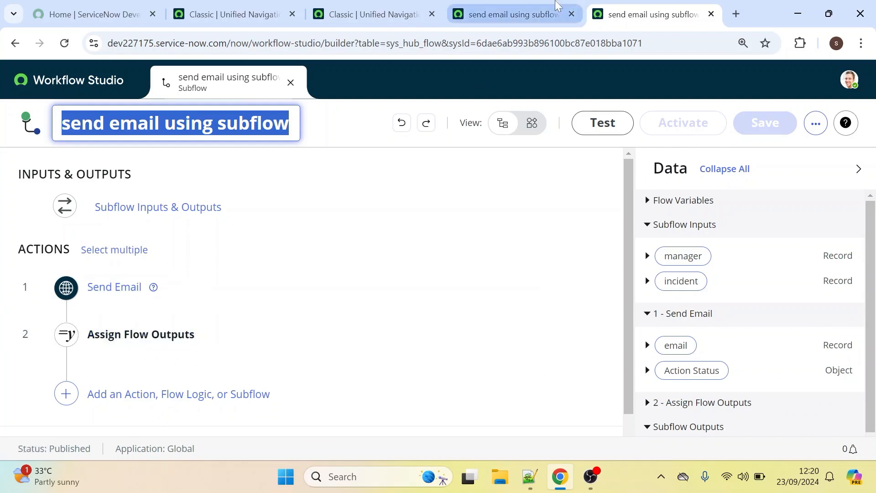
left_click(487, 10)
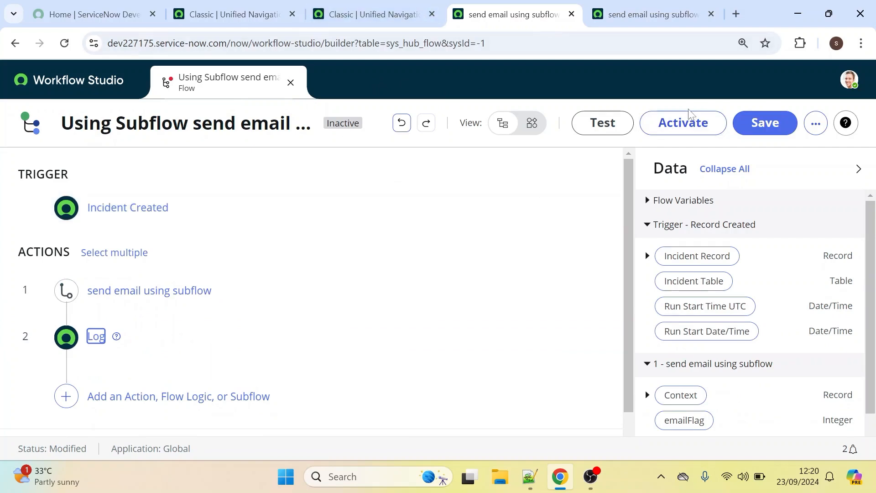
left_click(769, 122)
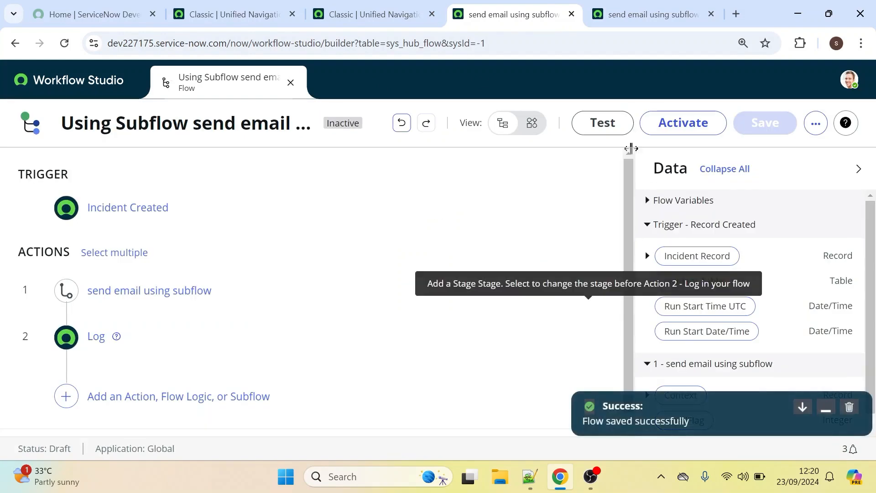
left_click(715, 129)
left_click(544, 323)
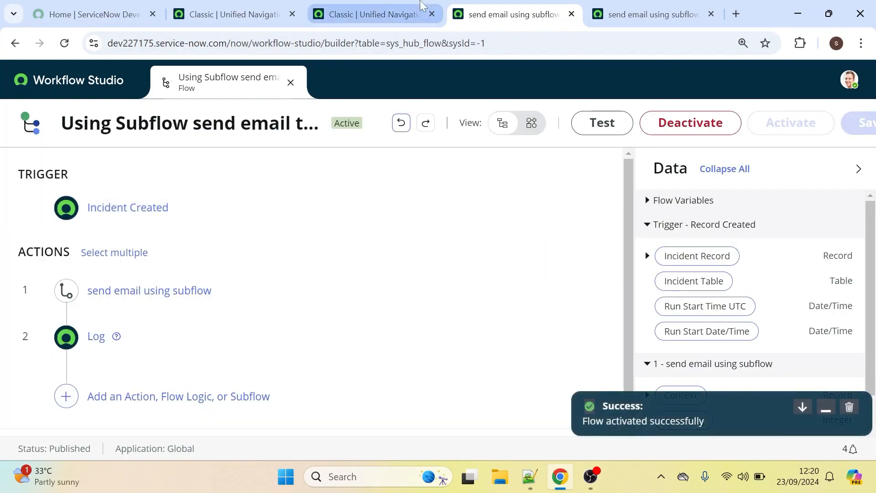
- Open the full incident table list from the navigator and start a new incident record
left_click(402, 14)
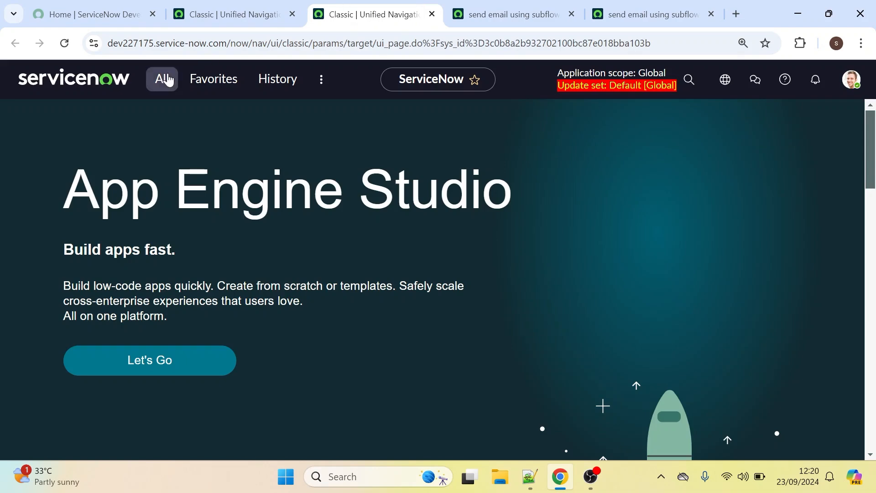
left_click(168, 79)
type("incident")
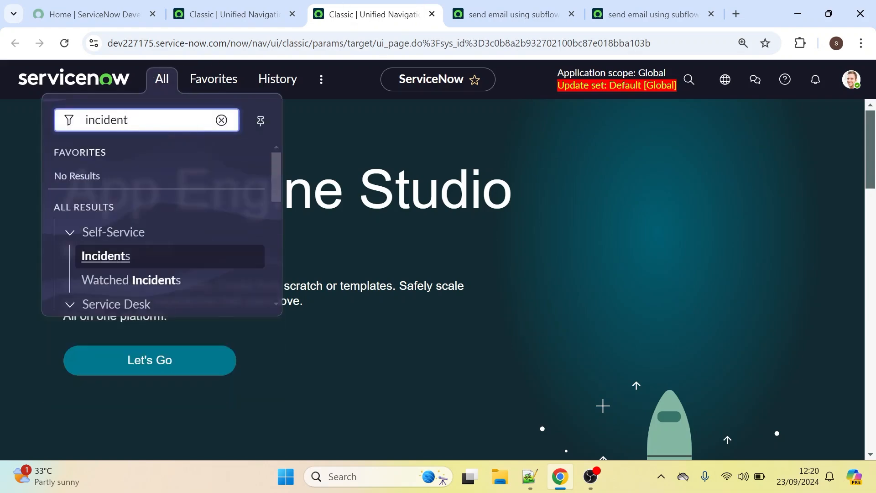
type(".LIST")
key("Return")
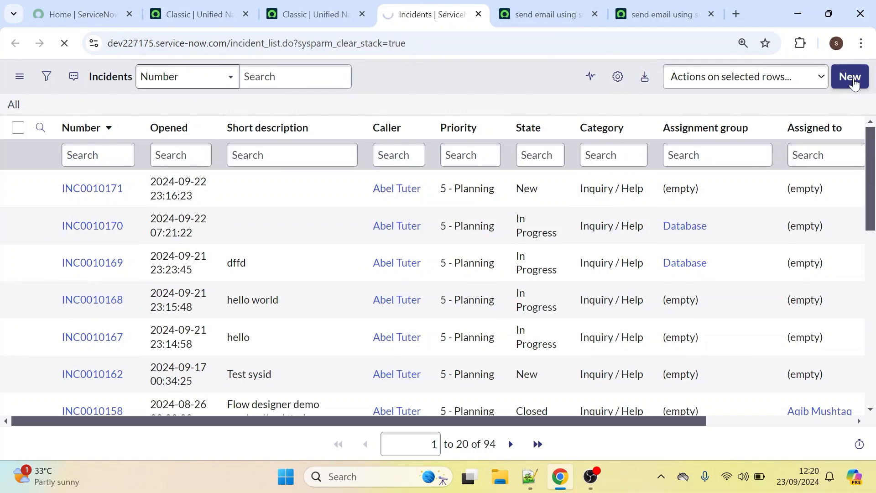
left_click(850, 77)
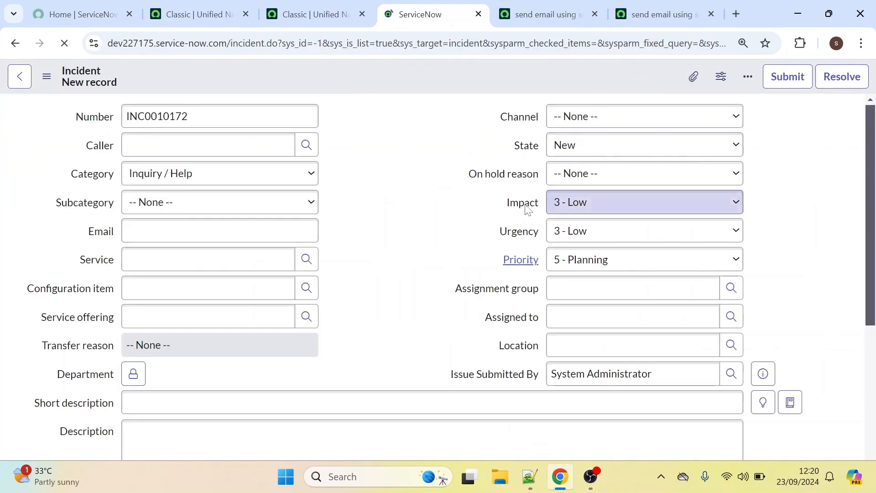
- Fill in the new incident's Caller and open the caller's user record to check the Manager field
type("abe")
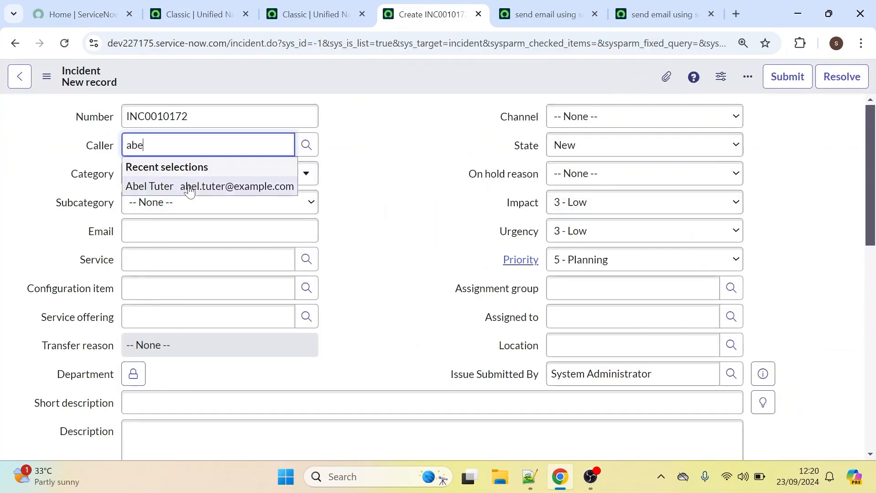
left_click(190, 185)
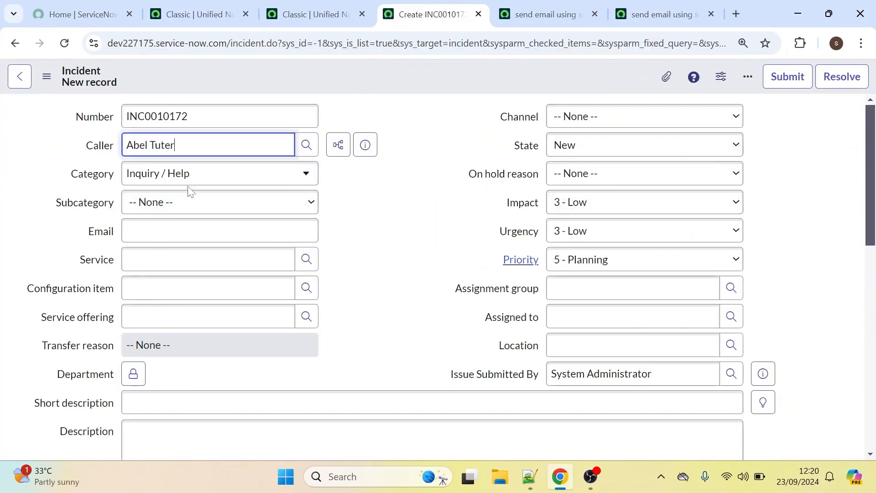
left_click(365, 147)
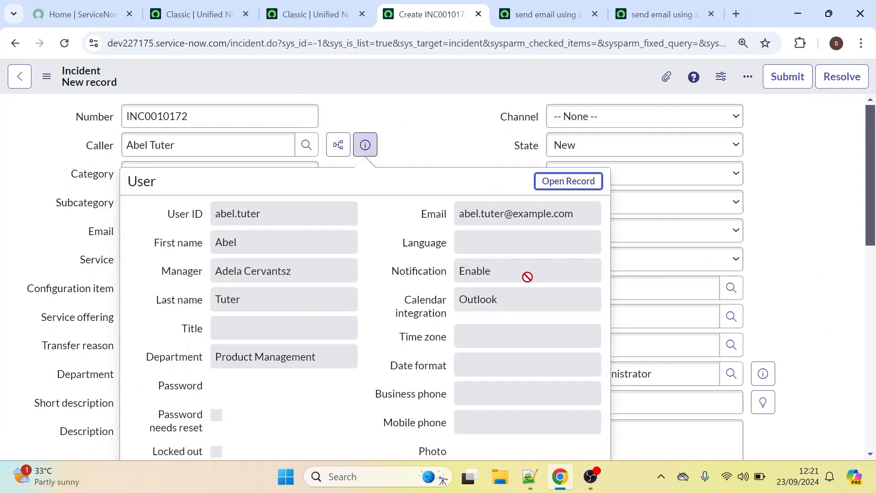
left_click_drag(311, 273, 204, 276)
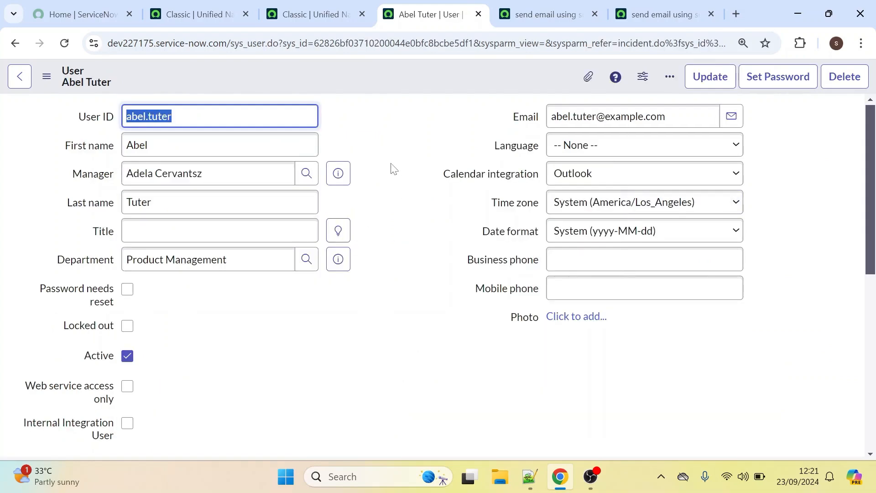
- Open the Outbox under System Mailboxes to check the outgoing emails
left_click(322, 12)
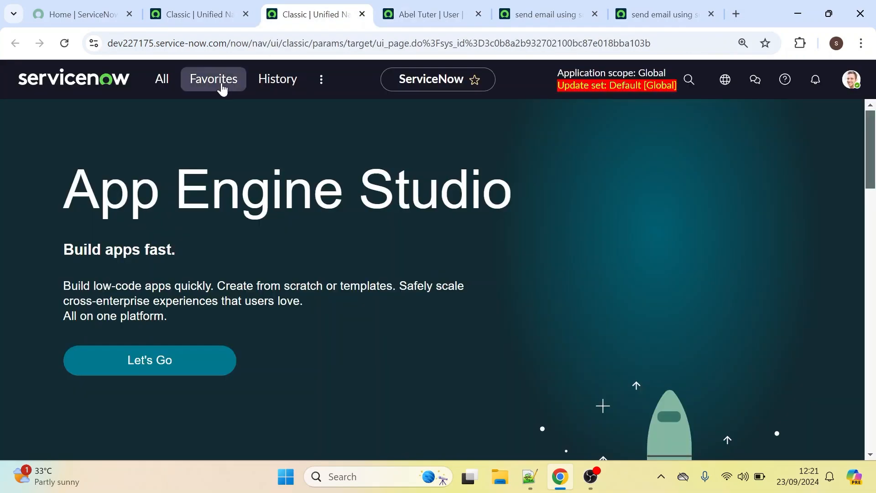
left_click(163, 82)
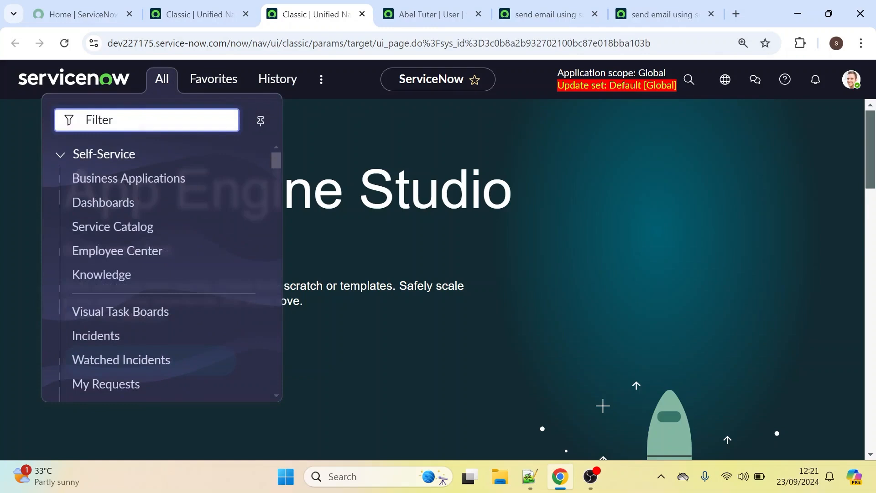
type("ount")
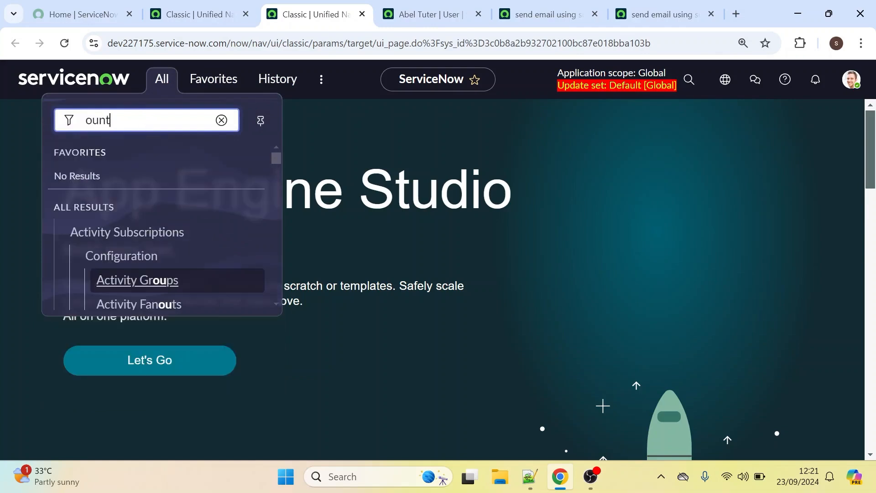
key("BackSpace")
key("BackSpace")
type("tbox")
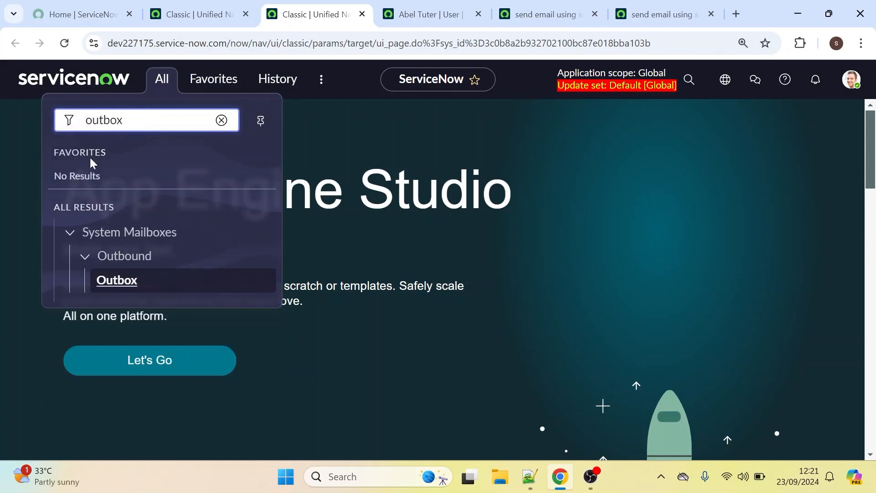
left_click(115, 280)
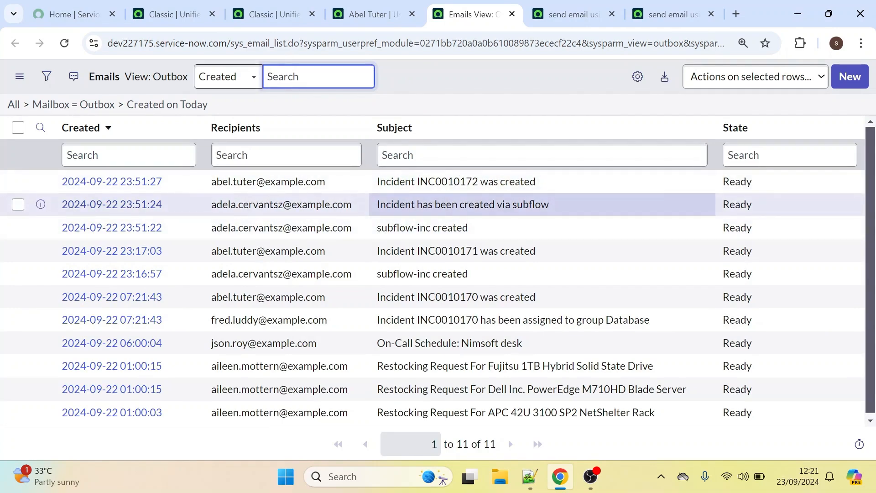
- Examine the recipient, subject and body settings of the Send Email action in the "send email using subflow" subflow
left_click(667, 13)
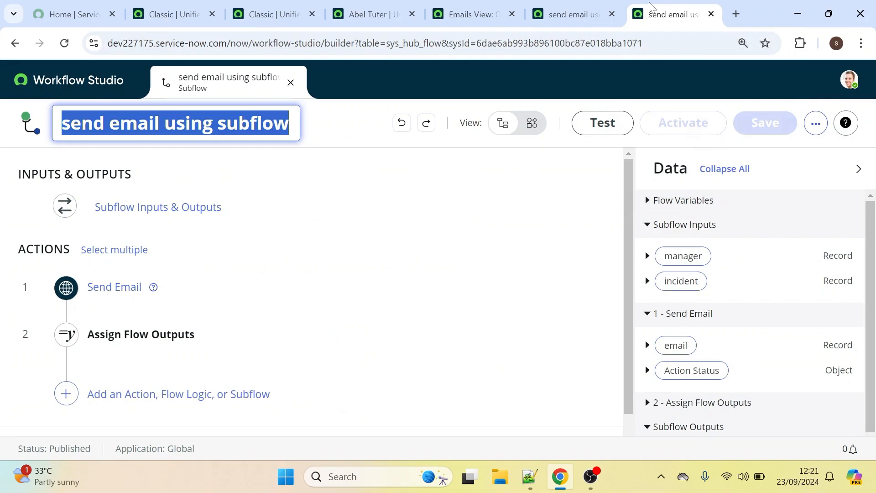
left_click(113, 291)
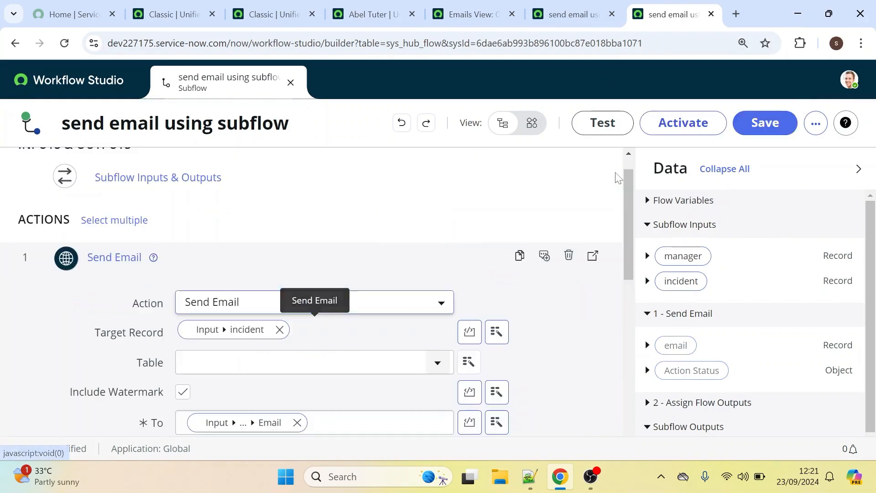
scroll(618, 235, "down", 3)
scroll(618, 235, "down", 1)
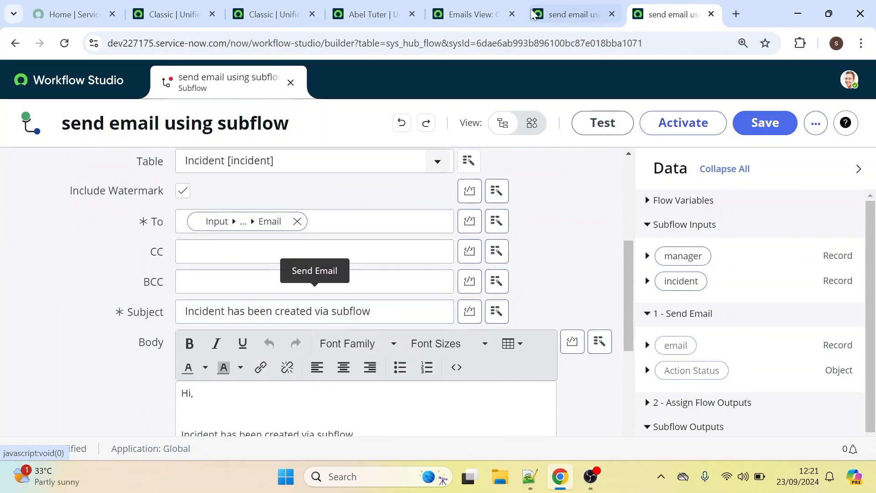
- Open the "Incident has been created via subflow" email from the Outbox and compare its subject, body and recipient with the flow and the caller's manager
left_click(454, 13)
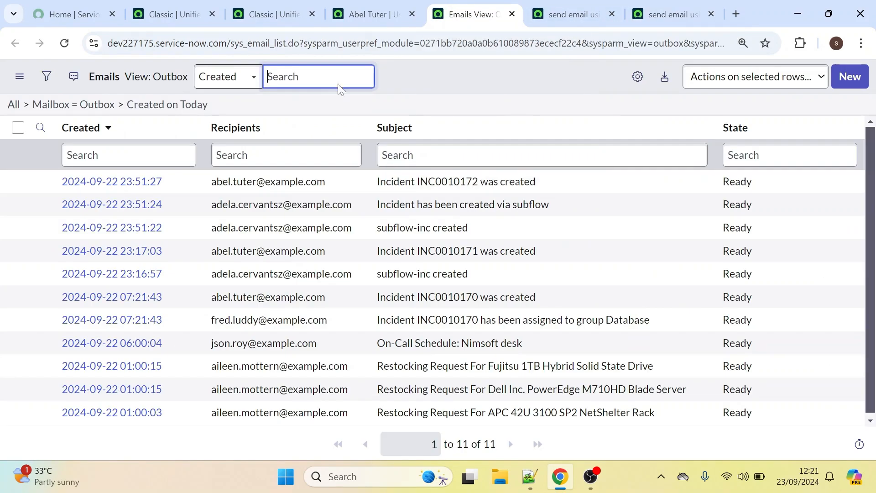
middle_click(141, 209)
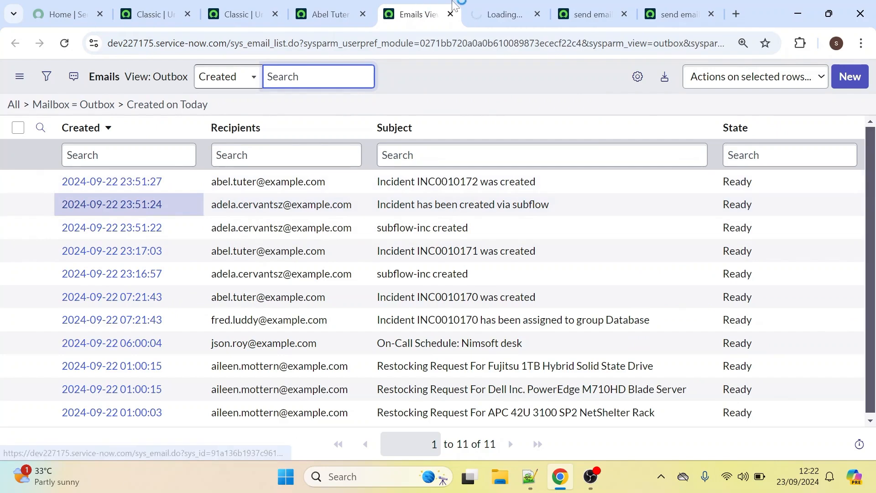
left_click(471, 11)
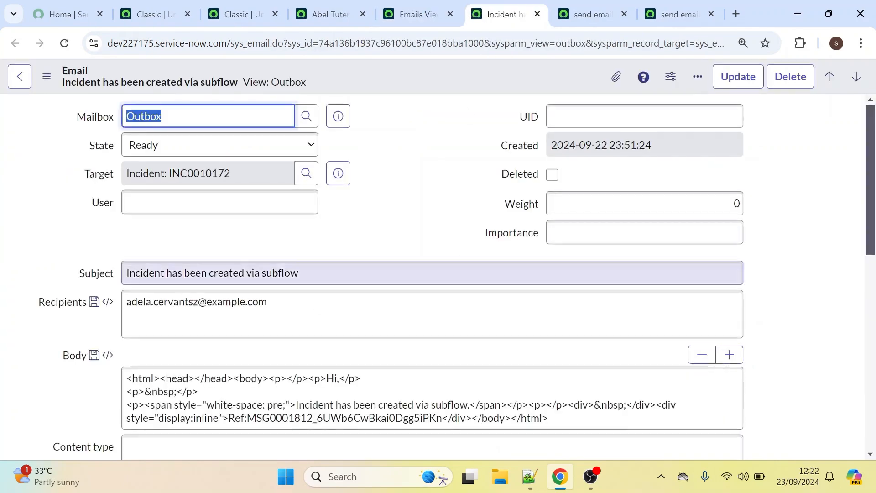
left_click_drag(301, 273, 141, 272)
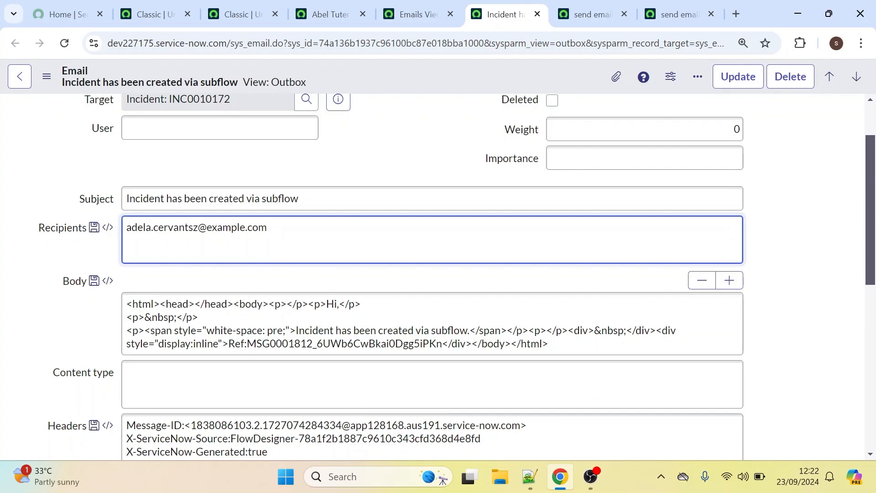
left_click(590, 5)
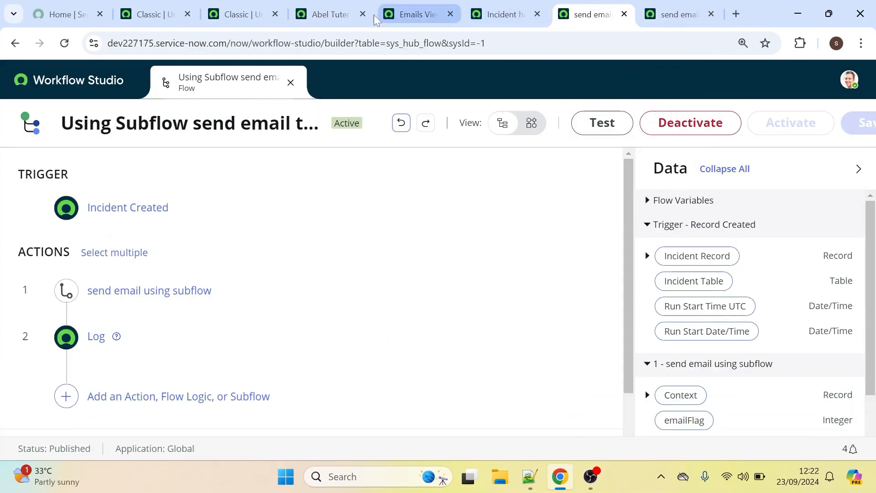
left_click(328, 14)
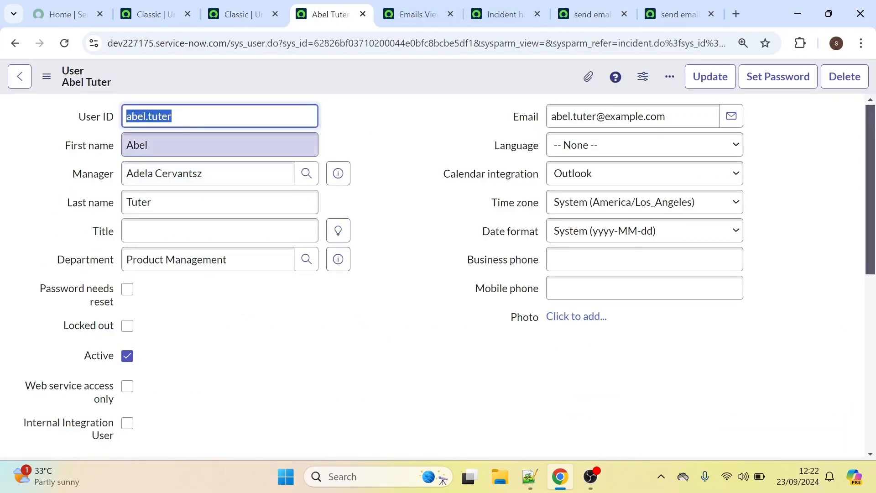
- Preview the manager's user record from the caller's record to check the email address, and review the body text of the sent subflow email
left_click(338, 175)
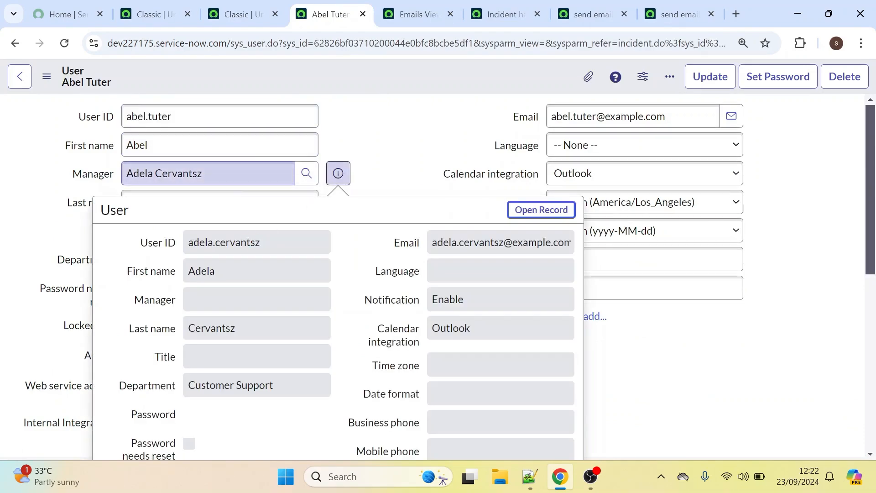
left_click(395, 143)
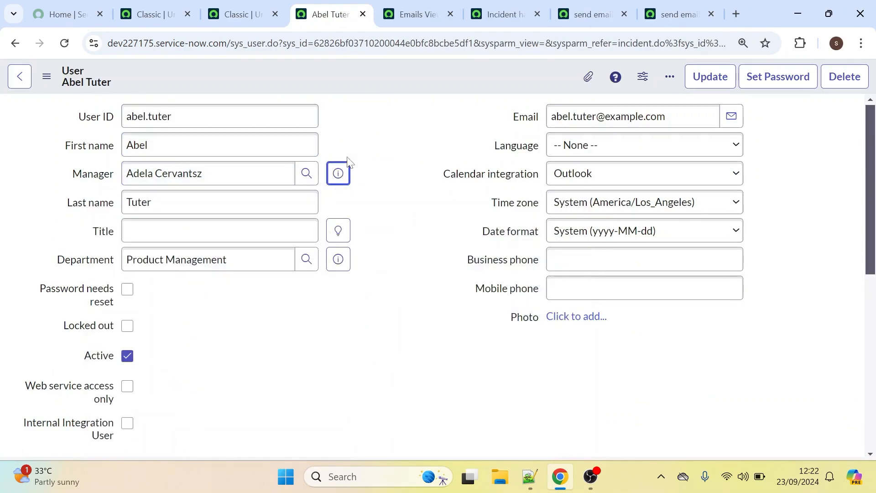
left_click(337, 176)
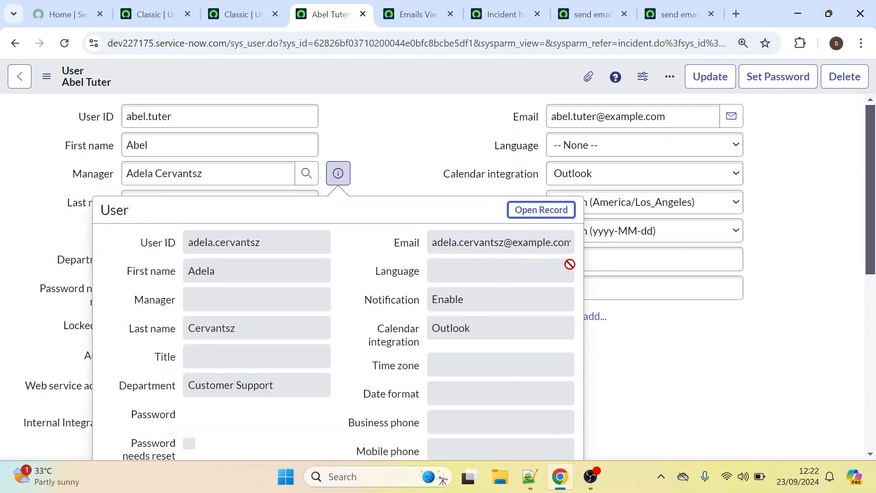
left_click(409, 152)
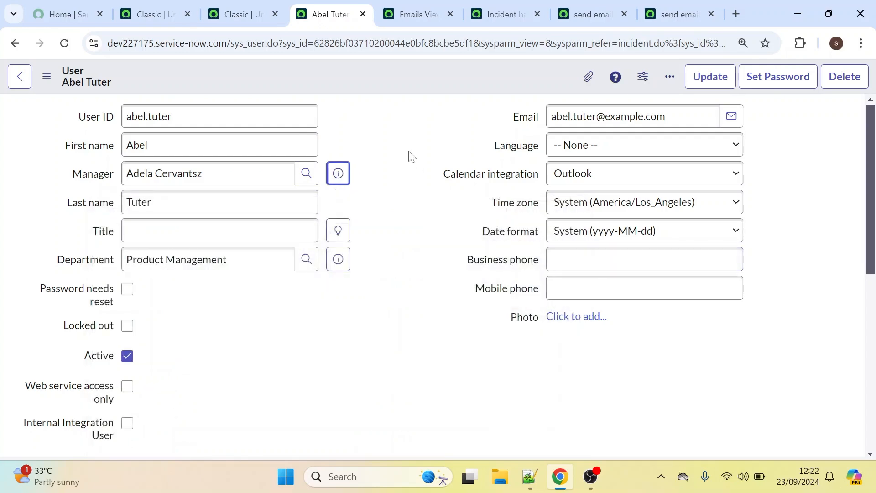
left_click(17, 47)
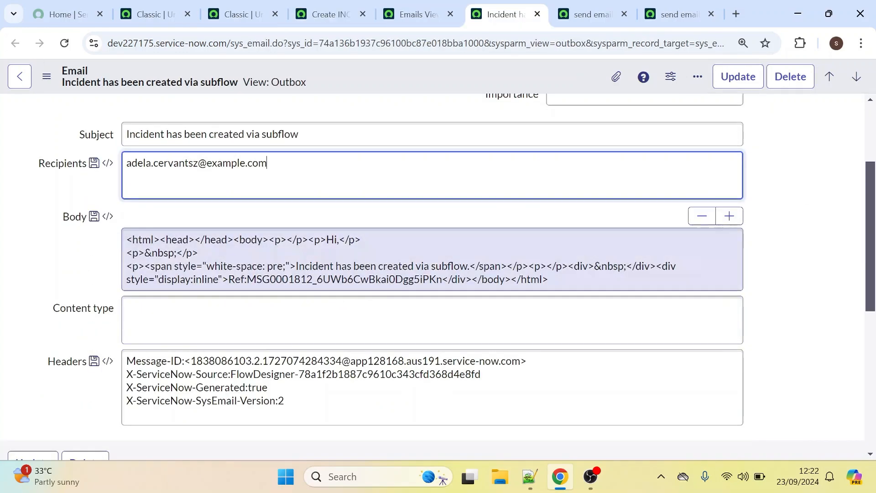
left_click_drag(295, 266, 453, 266)
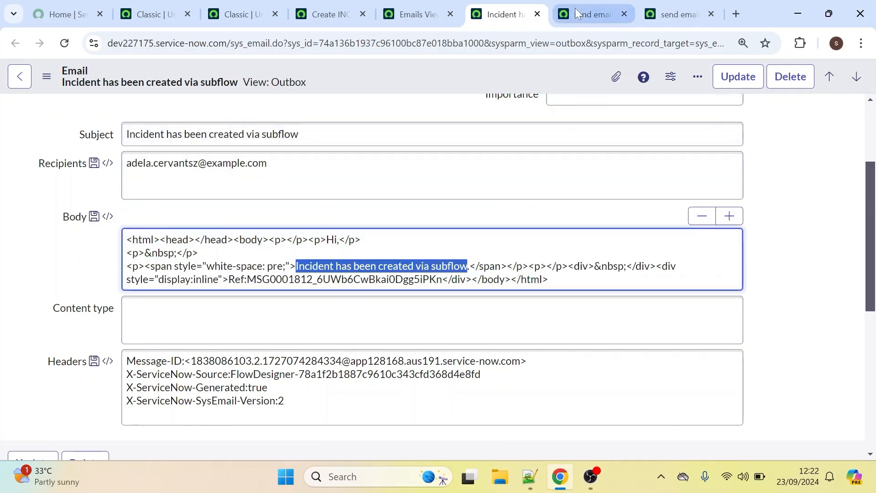
- Find the System Log modules by searching for "log" and open the list of all log entries in a new tab
left_click(592, 14)
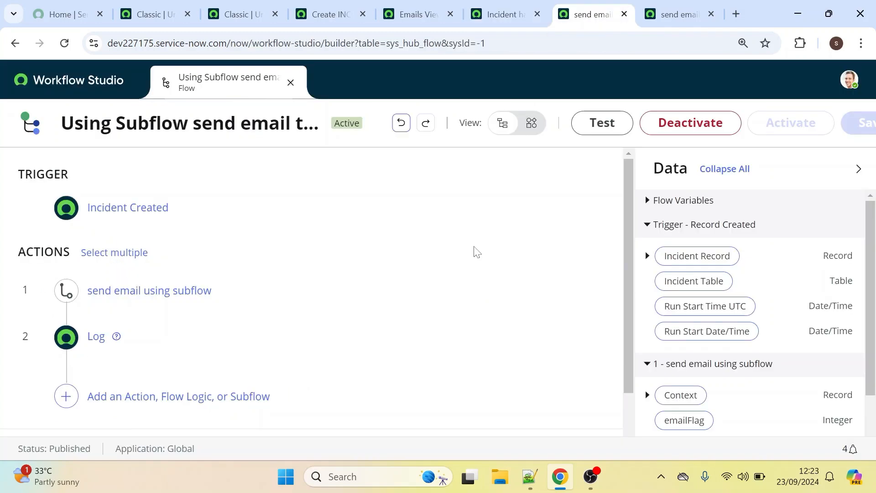
left_click(325, 15)
left_click(270, 16)
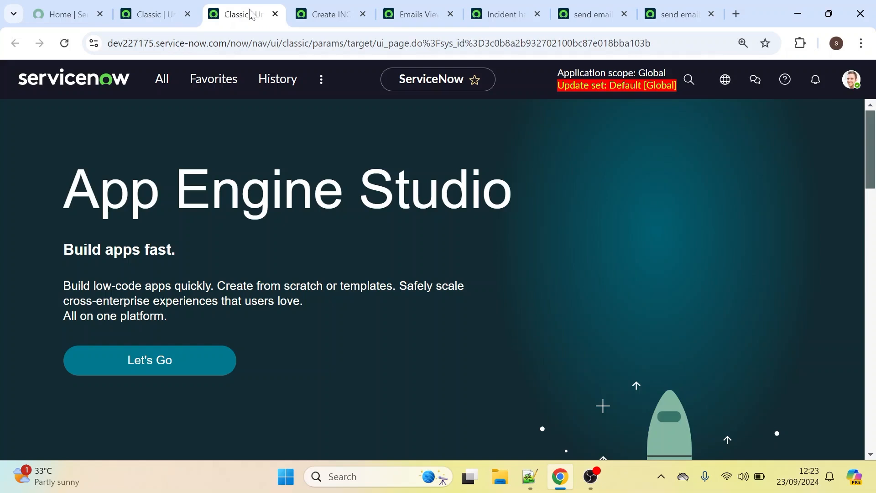
left_click(155, 89)
type("log")
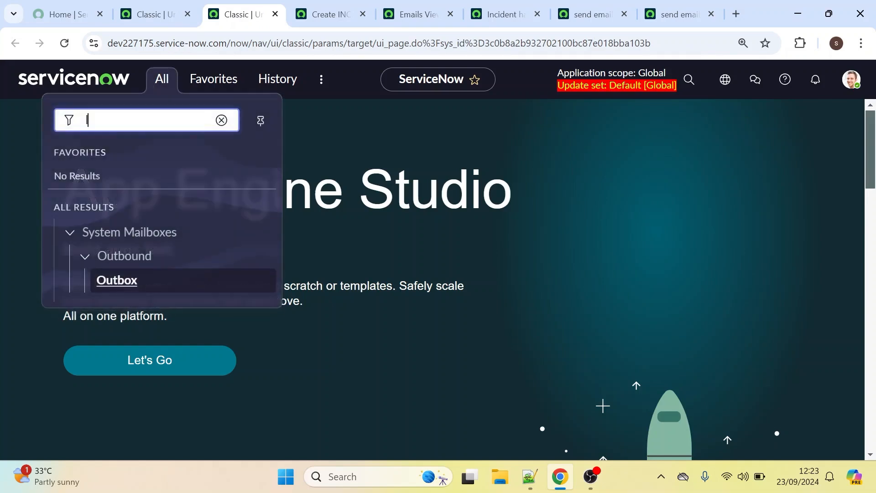
scroll(260, 210, "down", 12)
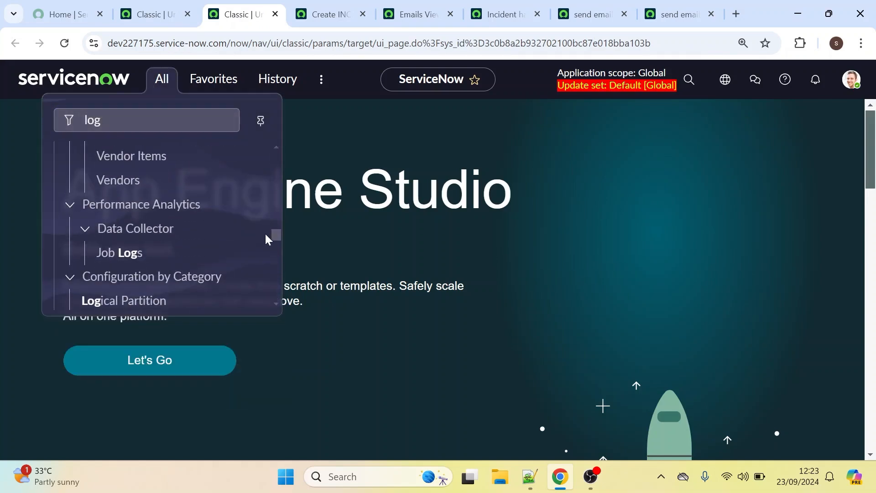
scroll(266, 252, "down", 10)
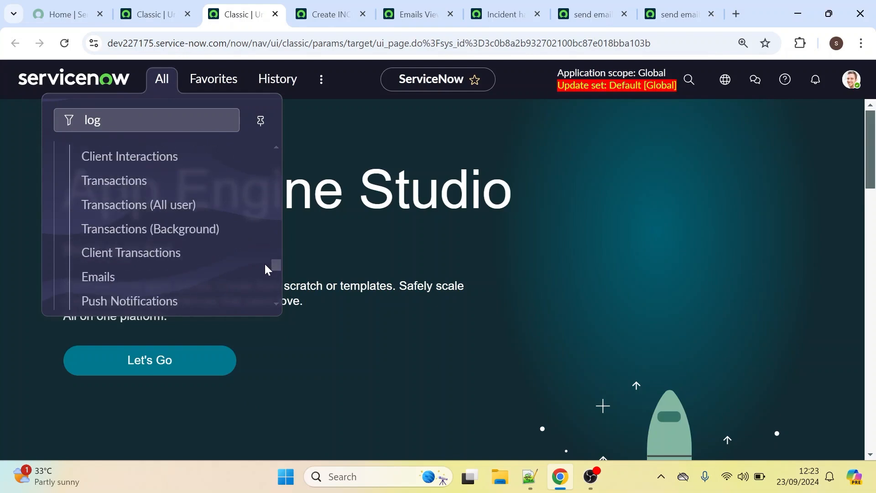
scroll(264, 268, "down", 3)
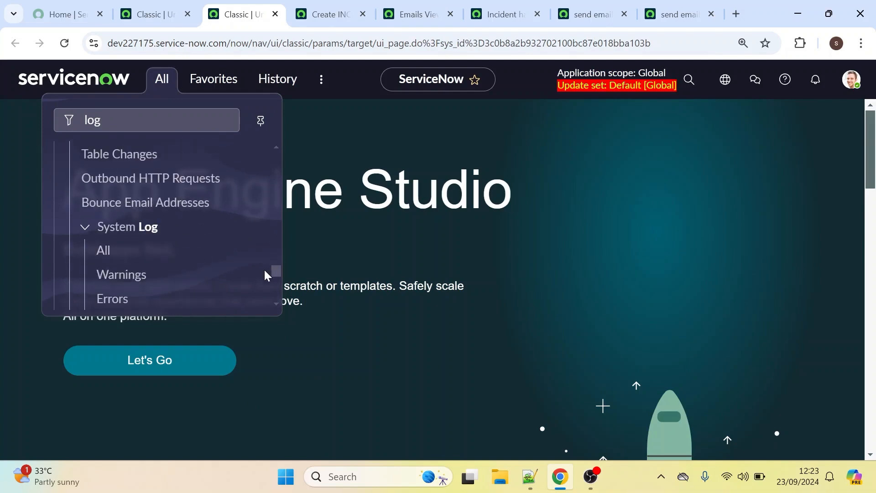
middle_click(101, 255)
left_click(285, 5)
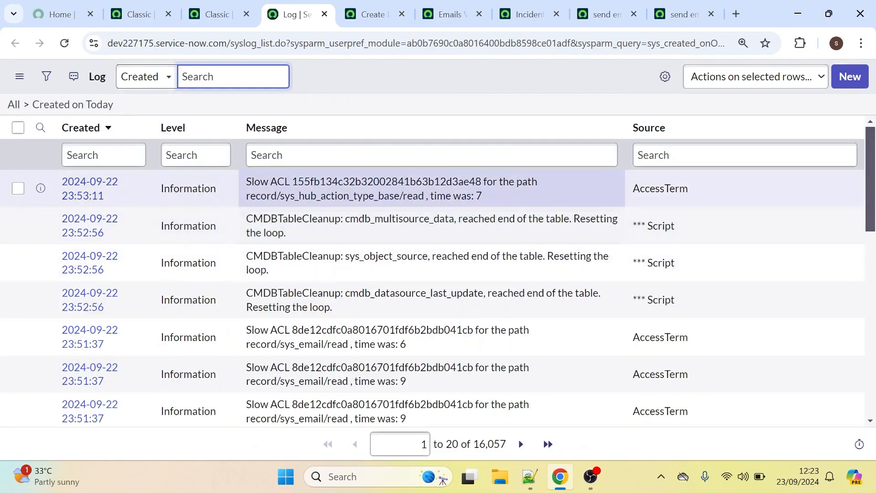
- Copy the message text "email has sent" from the Log action of the incident-created flow
left_click(338, 156)
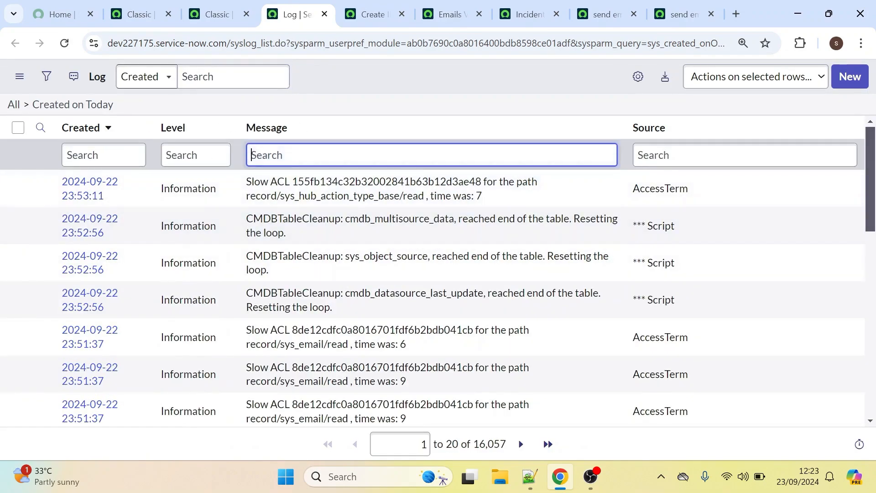
left_click(613, 14)
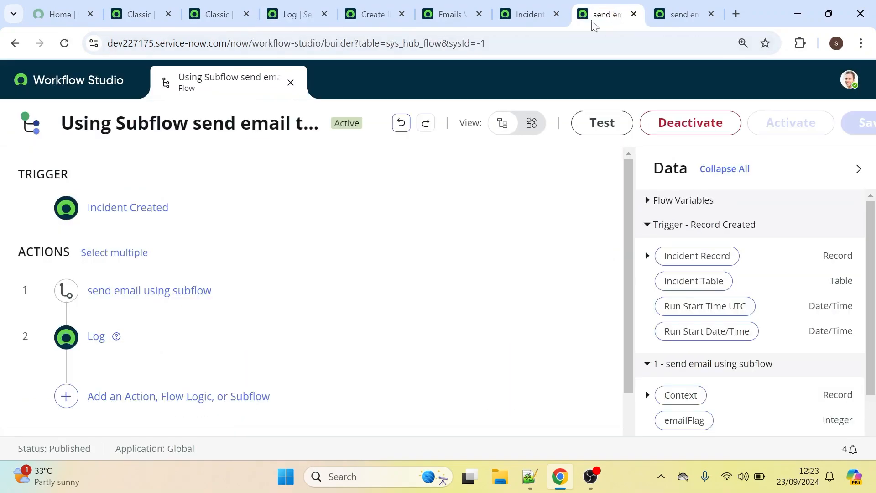
left_click(97, 341)
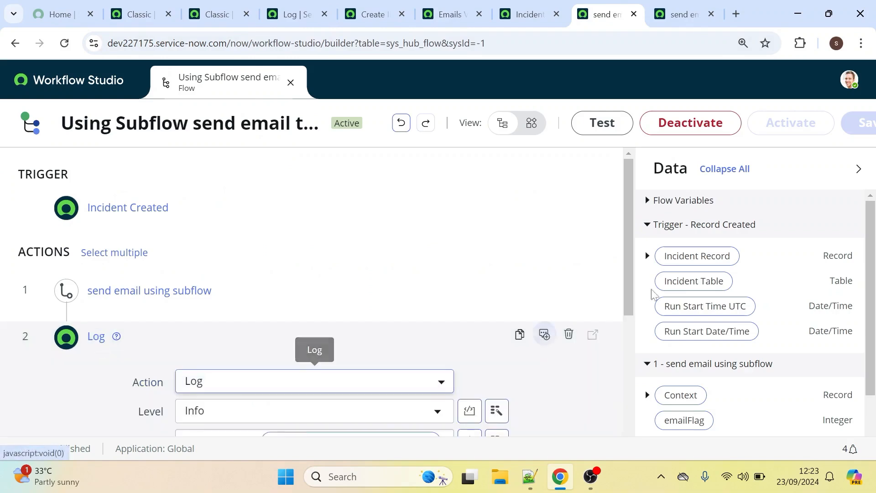
scroll(628, 229, "down", 3)
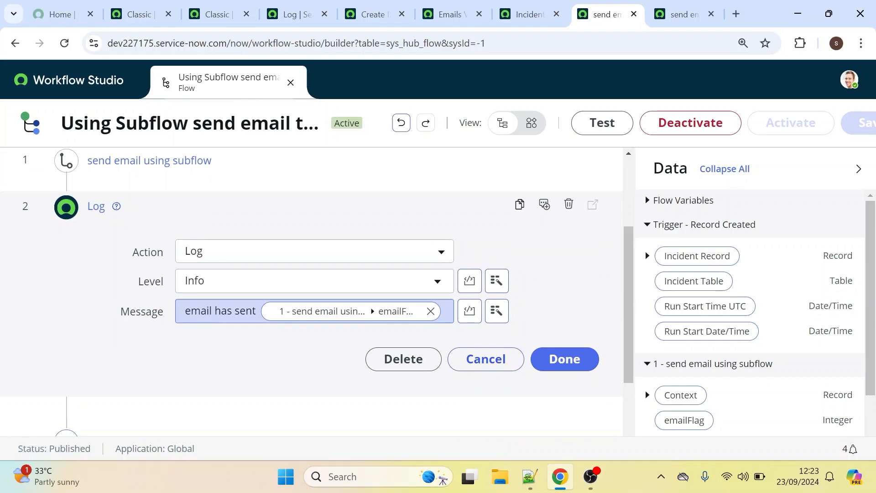
left_click_drag(256, 311, 167, 315)
key("ctrl+c")
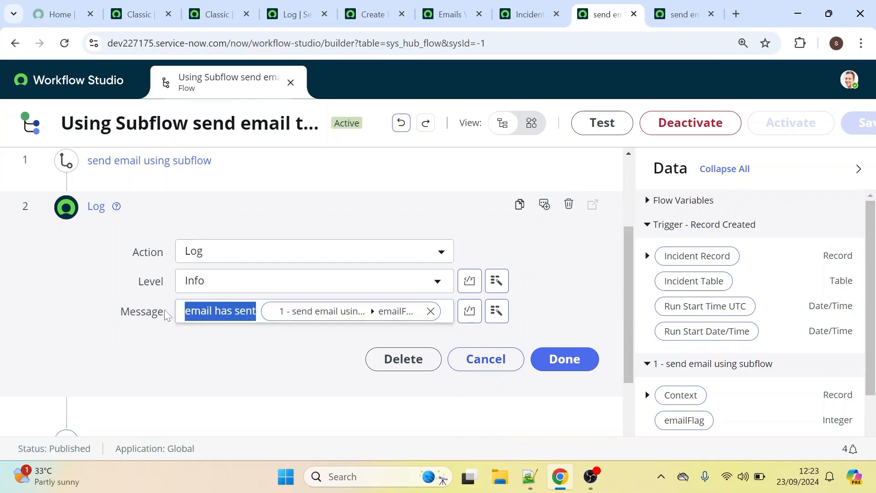
- Filter today's system log by the message "email has sent" and check the flag value at the end of the logged message
left_click(447, 14)
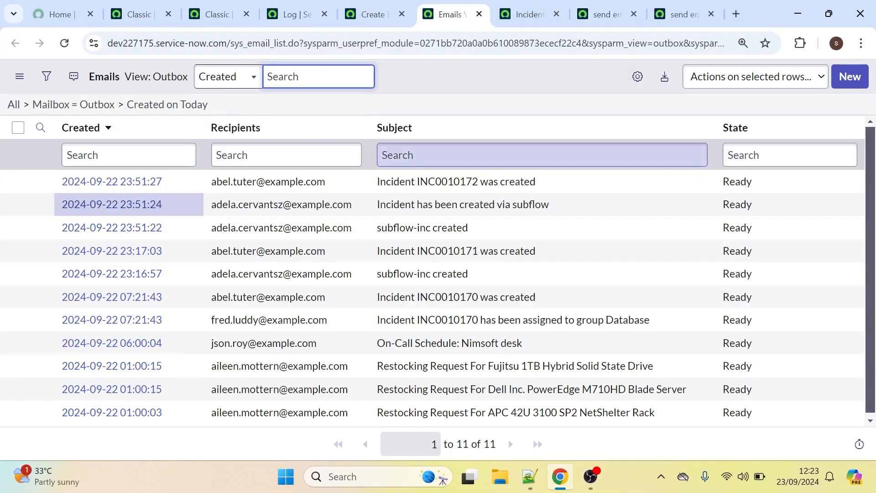
left_click(372, 14)
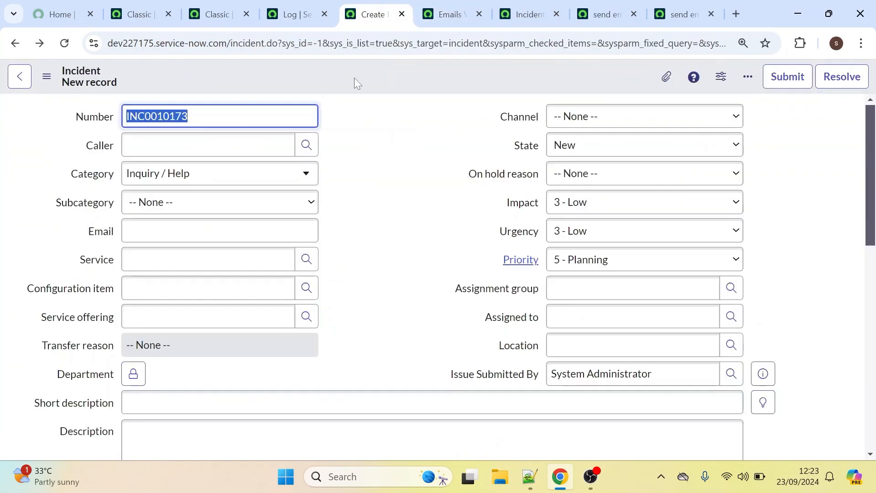
left_click(300, 15)
key("ctrl+v")
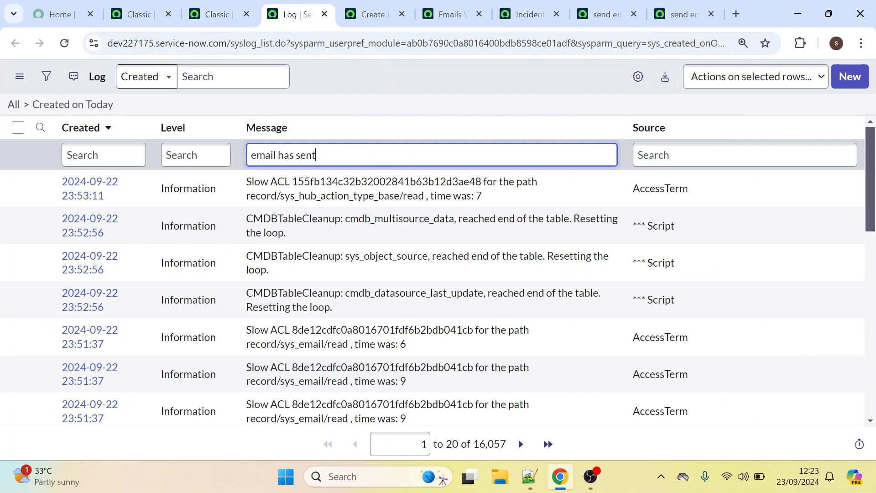
key("Return")
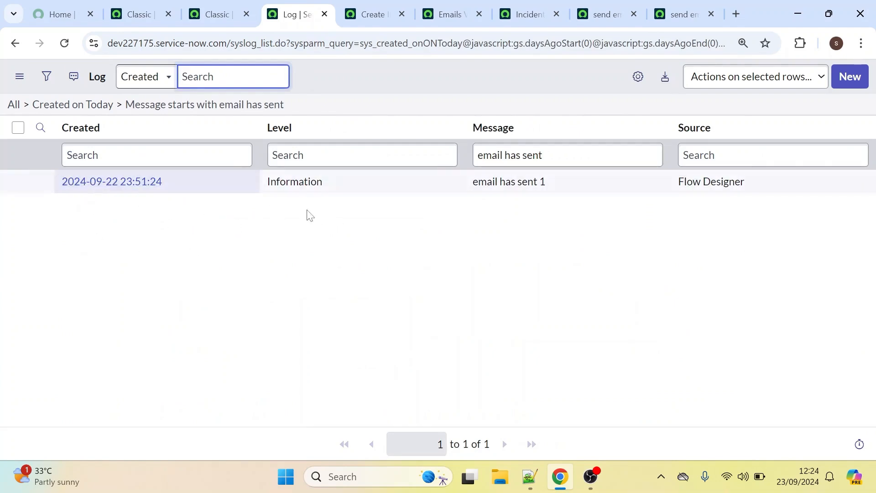
double_click(544, 184)
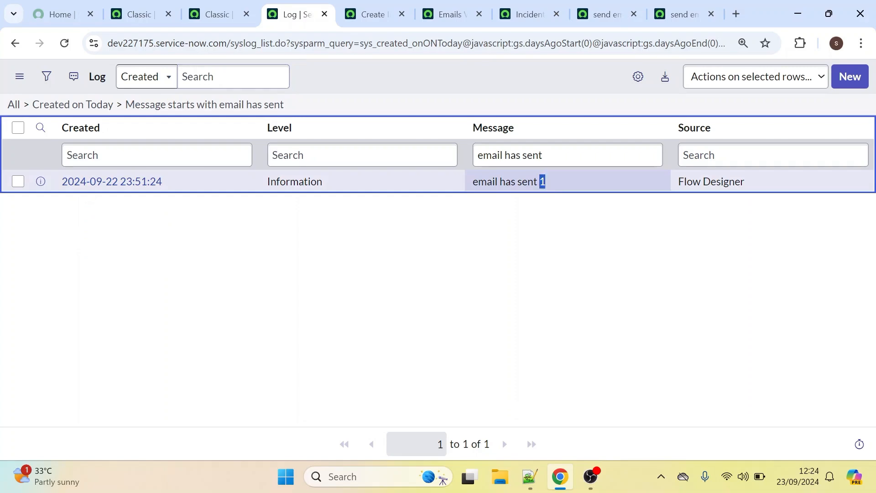
- Compare the logged flag value with emailFlag in the subflow's Assign Flow Outputs, the flow's Log message and the sent email
left_click(602, 5)
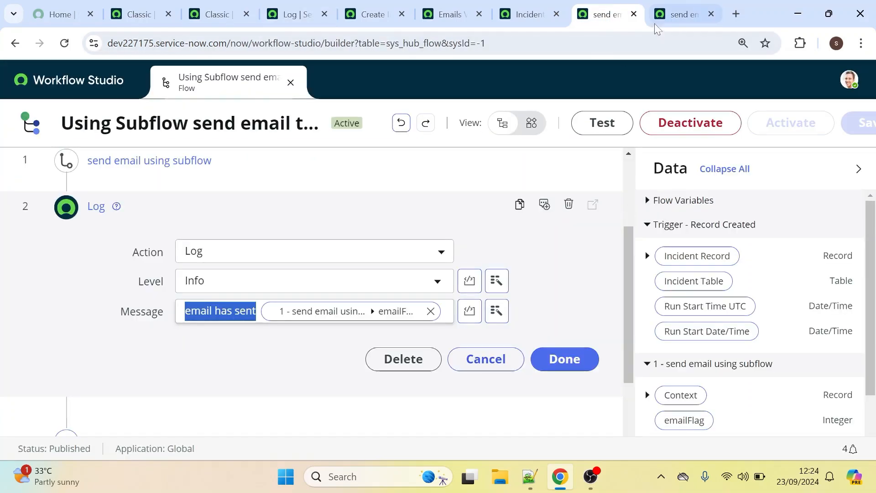
left_click(667, 14)
scroll(121, 322, "down", 5)
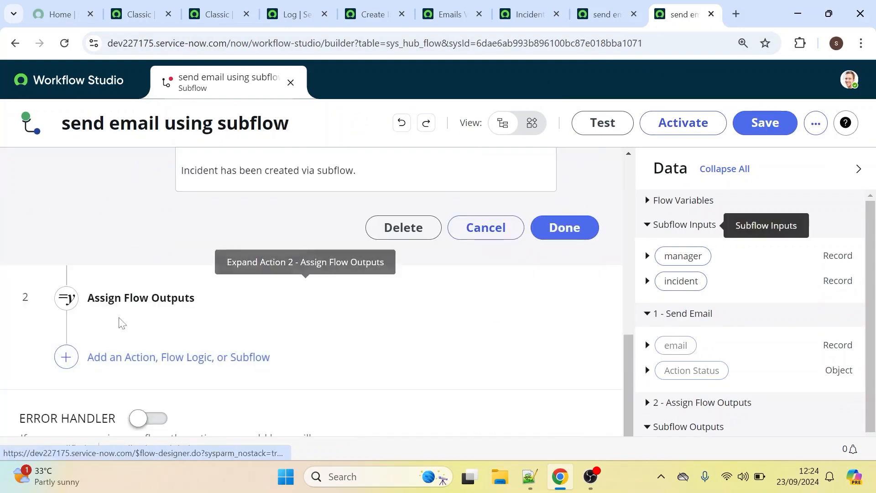
left_click(112, 302)
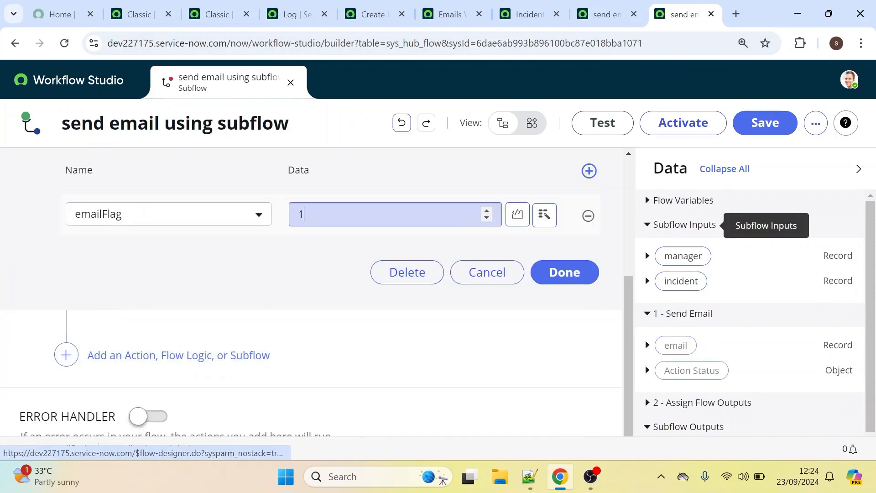
left_click(304, 214)
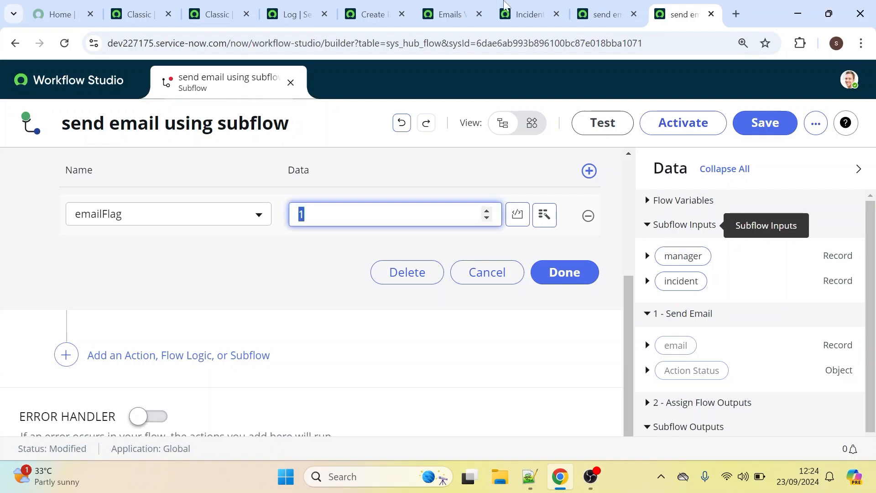
left_click(593, 9)
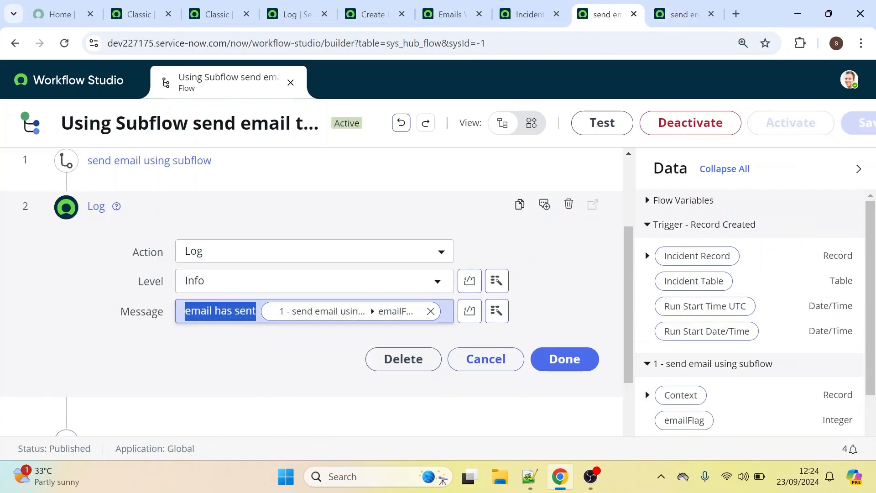
left_click(530, 14)
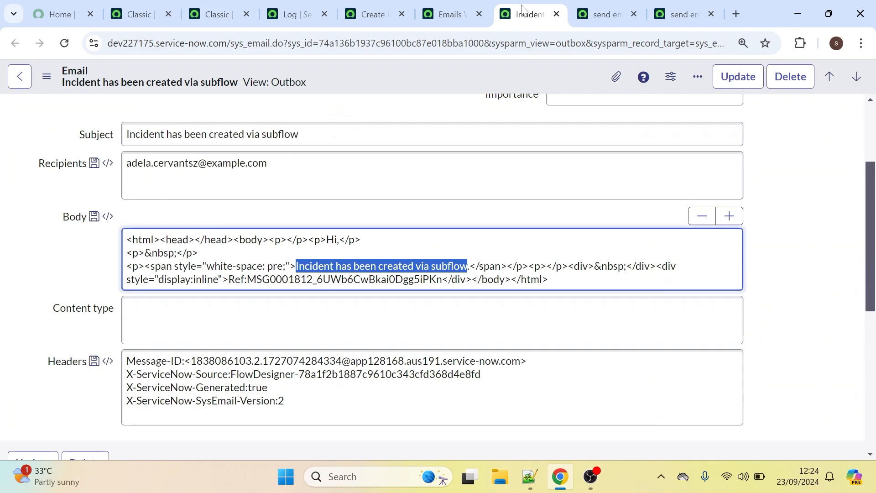
left_click(295, 7)
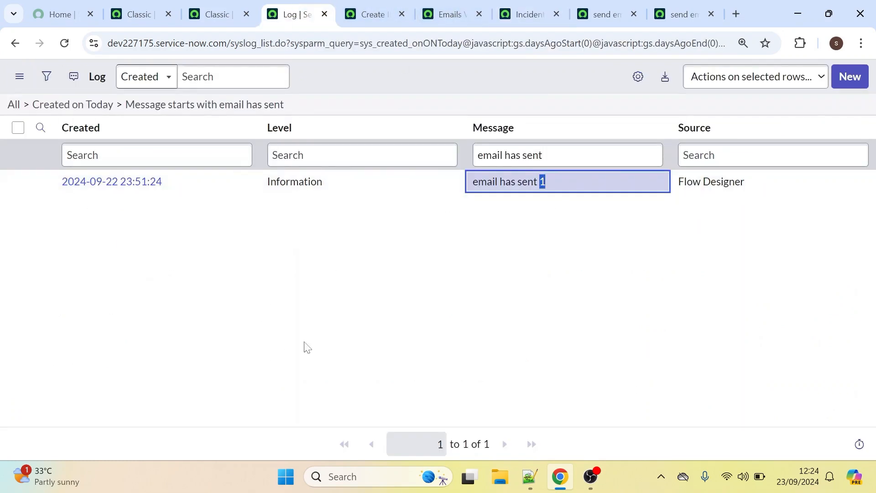